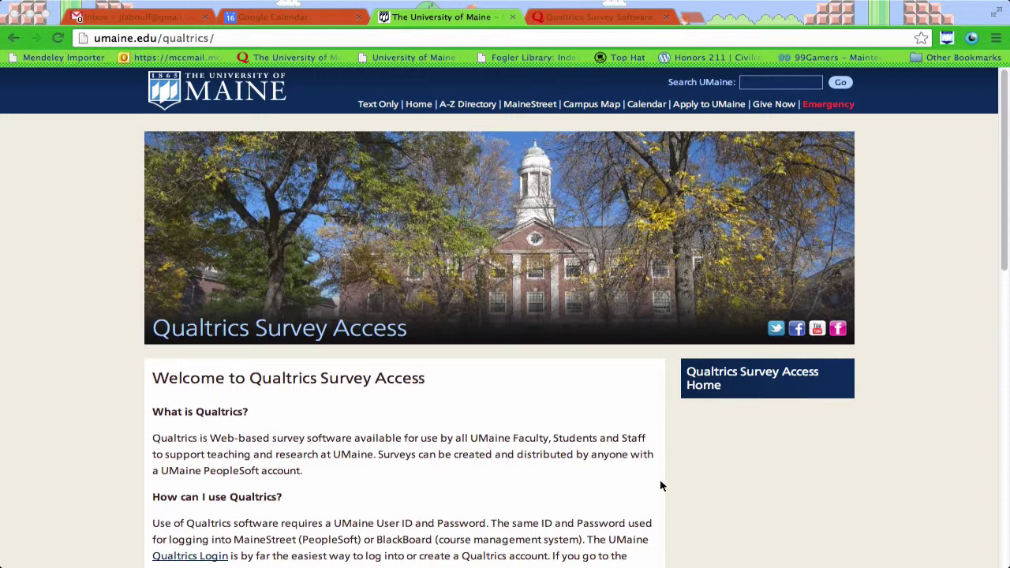
Review the Qualtrics Survey Access page's sections on using Qualtrics, getting an account, training and questions
scroll(660, 485, "down", 5)
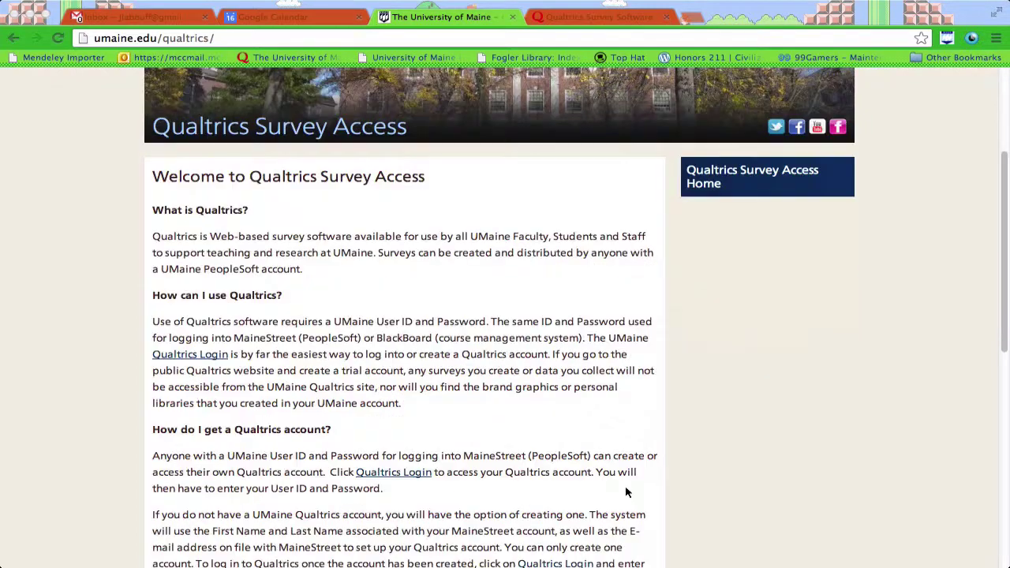
scroll(593, 481, "down", 2)
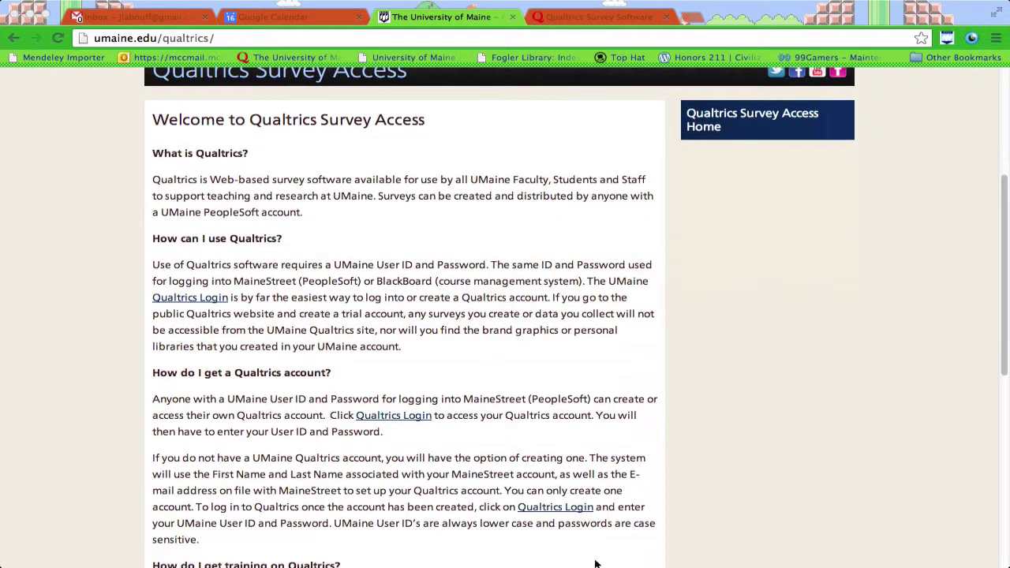
scroll(596, 544, "down", 5)
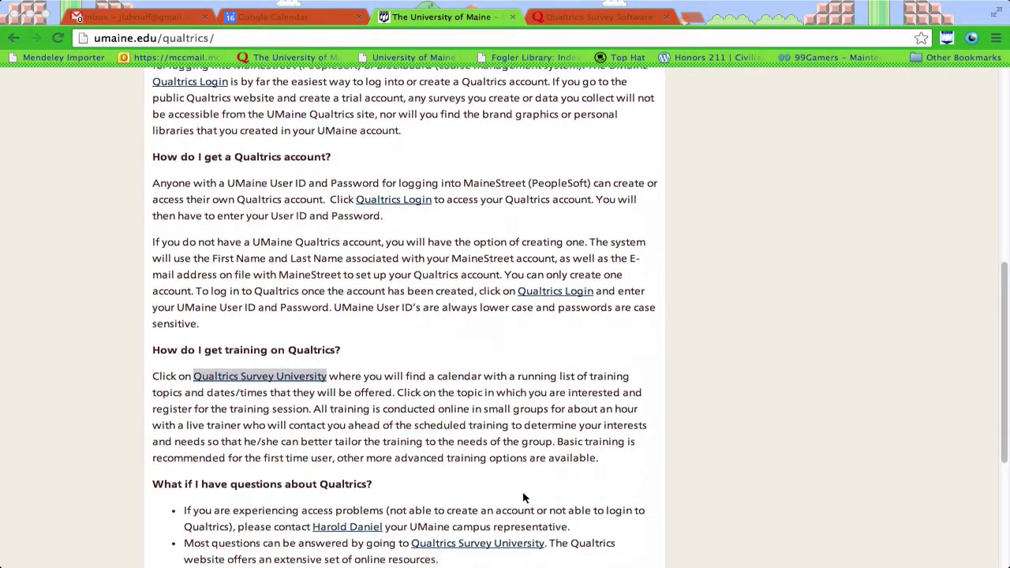
scroll(516, 474, "up", 1)
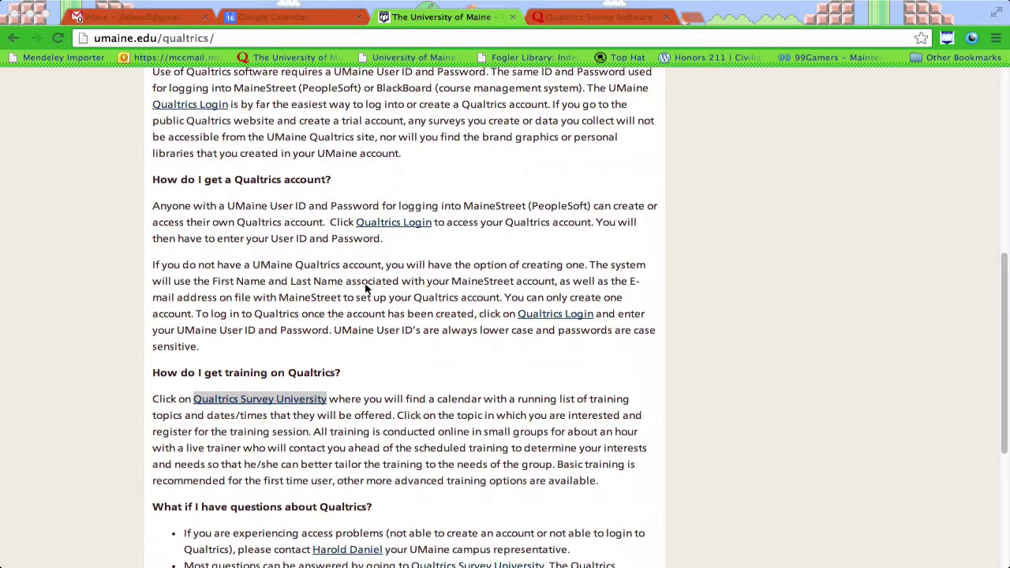
scroll(369, 300, "down", 3)
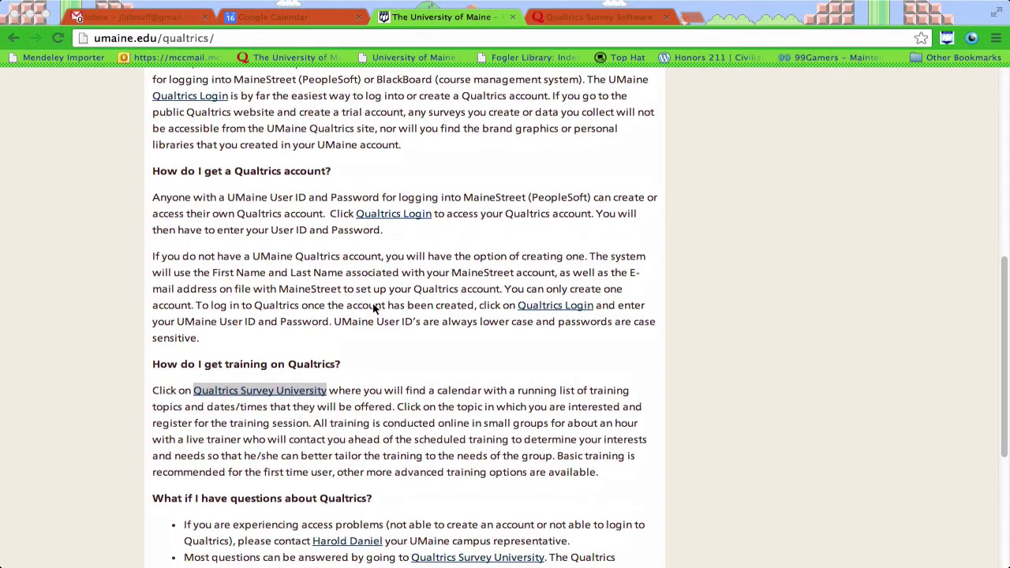
scroll(527, 237, "up", 2)
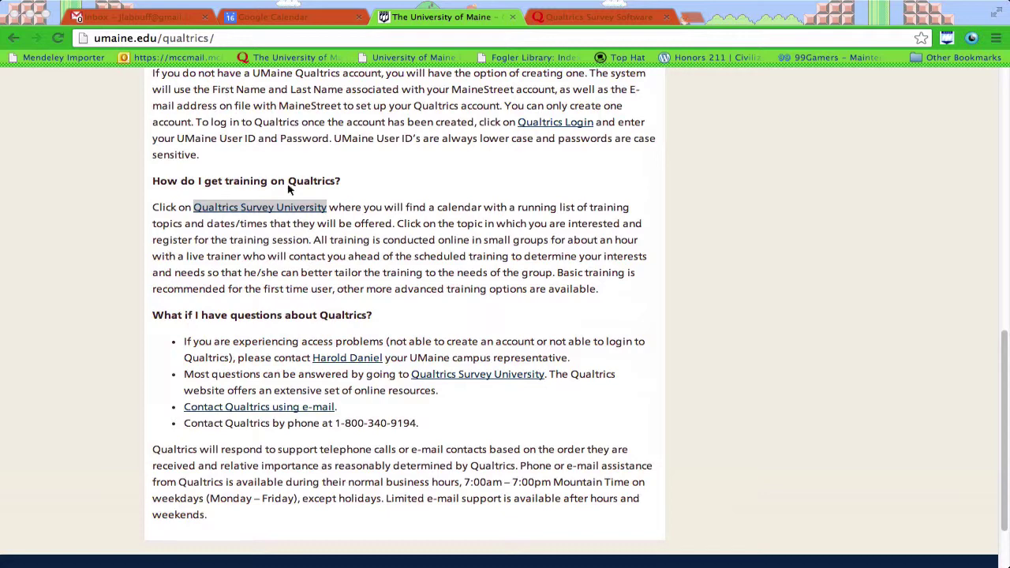
scroll(453, 282, "up", 10)
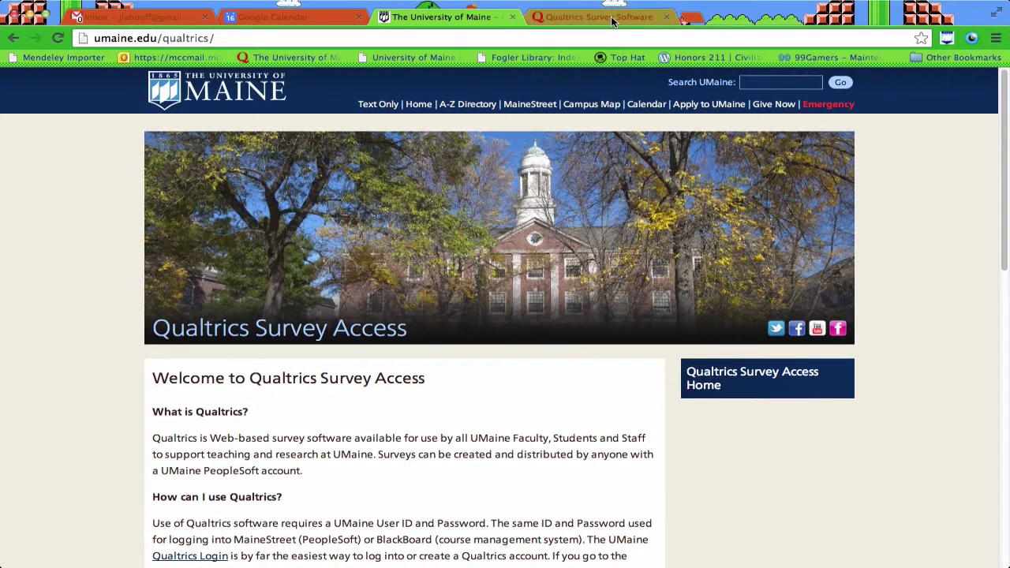
Switch to the Qualtrics control panel and create a new survey named "Best 245 Project" with the Quick Survey Builder
left_click(623, 15)
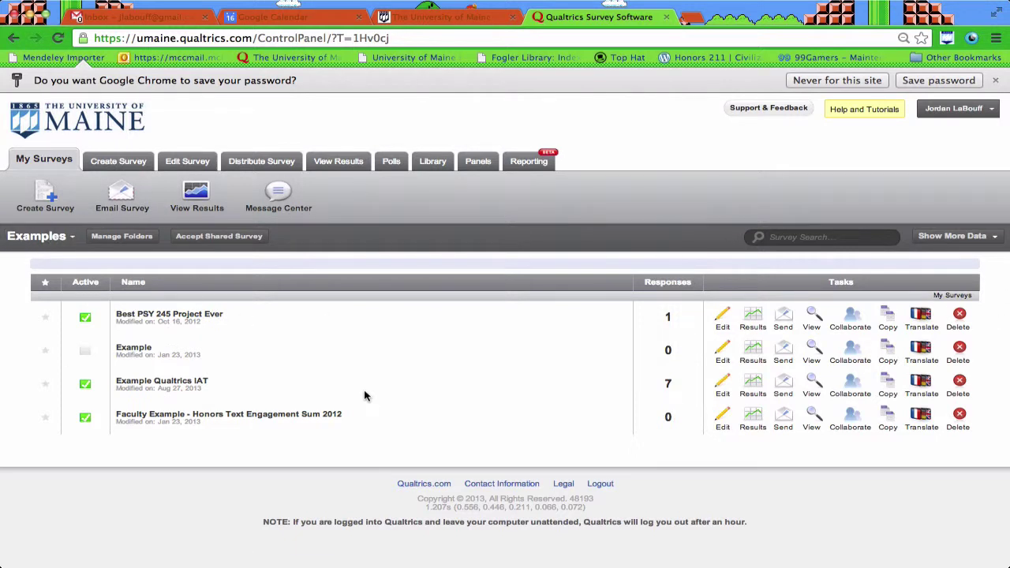
left_click(47, 187)
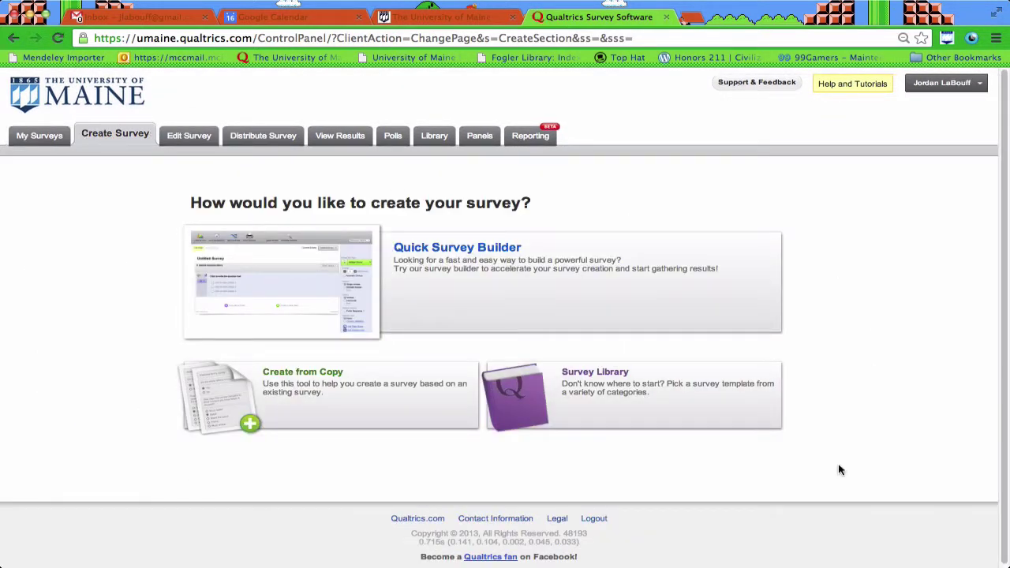
left_click(444, 253)
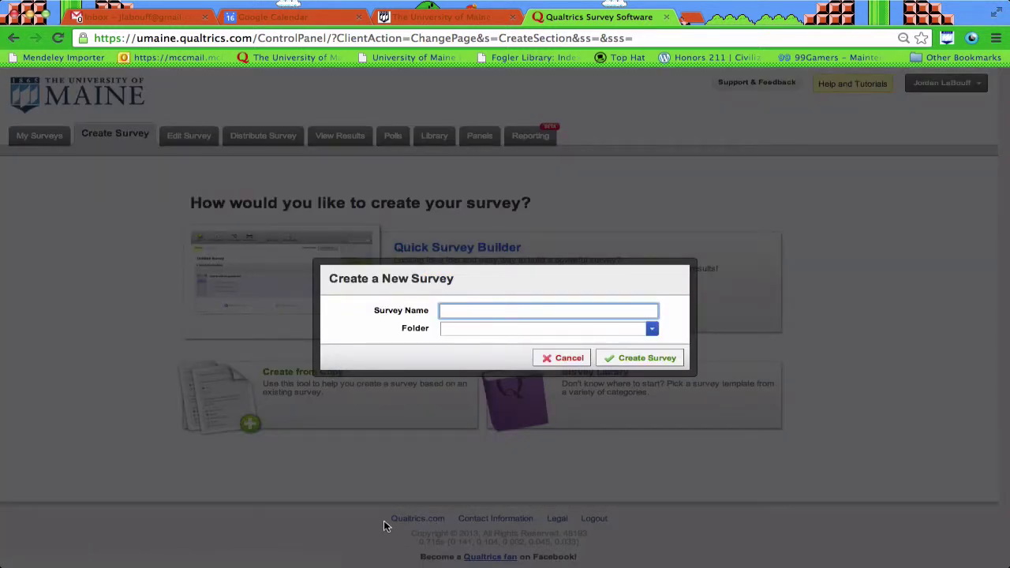
type("Best 245 Project")
key("Tab")
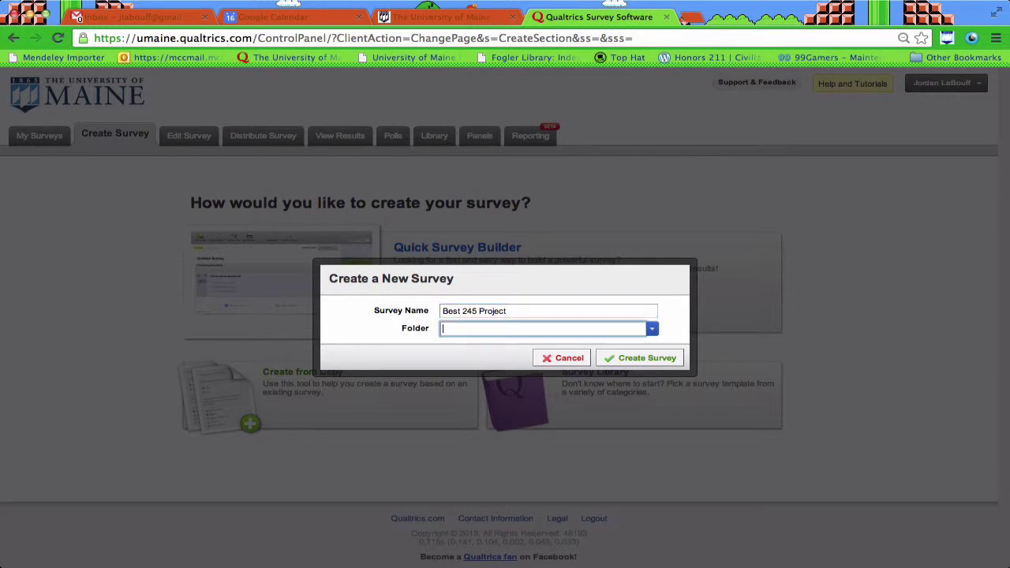
left_click(620, 363)
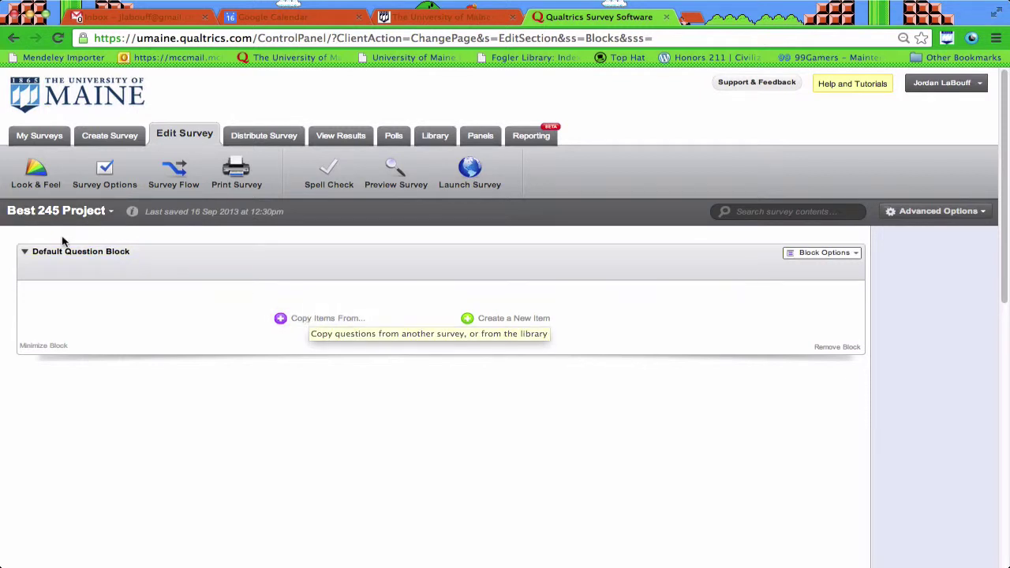
Rename the default question block as "Self-Esteem"
left_click(118, 257)
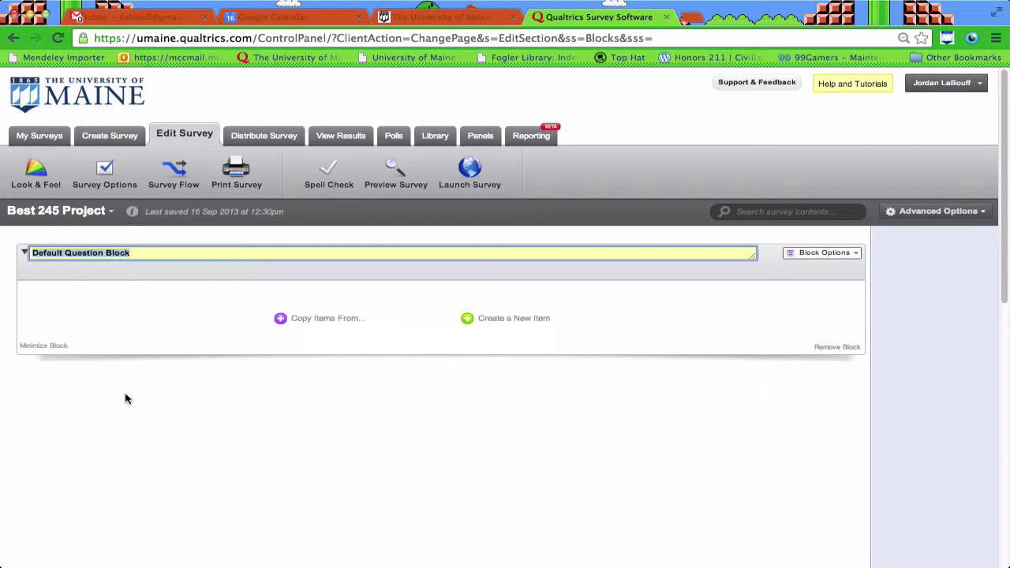
type("Self-")
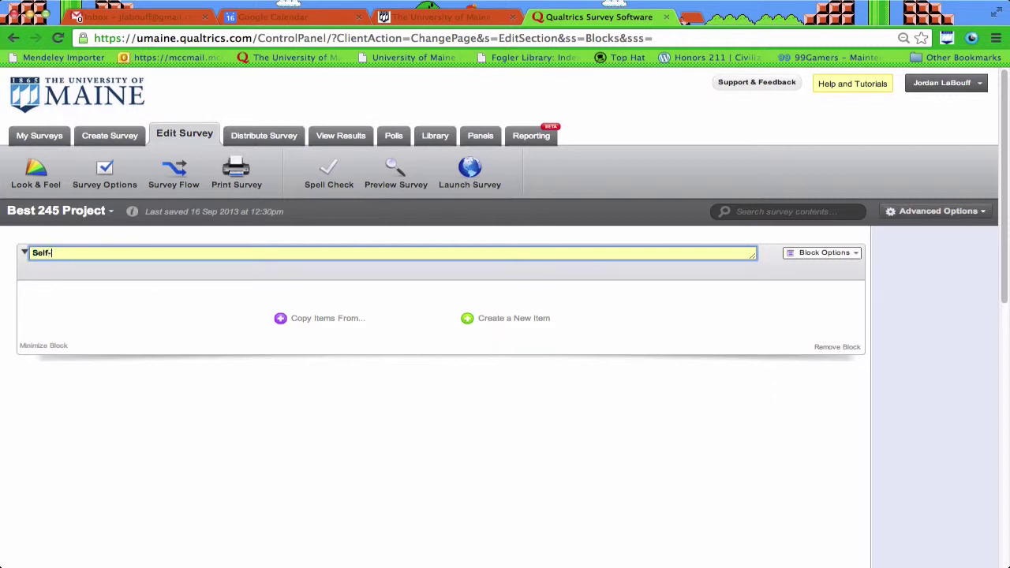
type("Esteem")
left_click(195, 279)
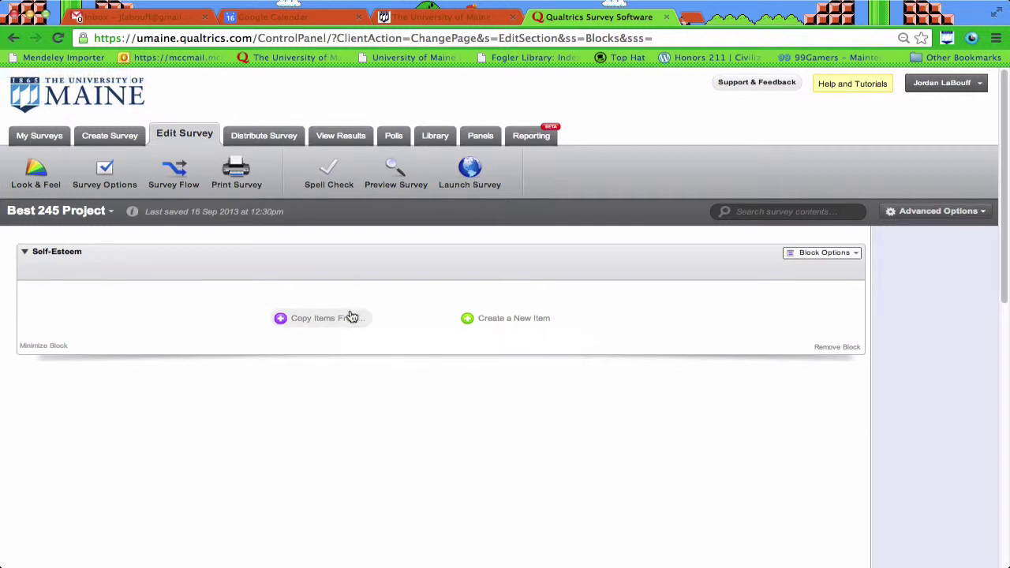
Create a new item in the Self-Esteem block and change its type to Matrix Table
left_click(533, 328)
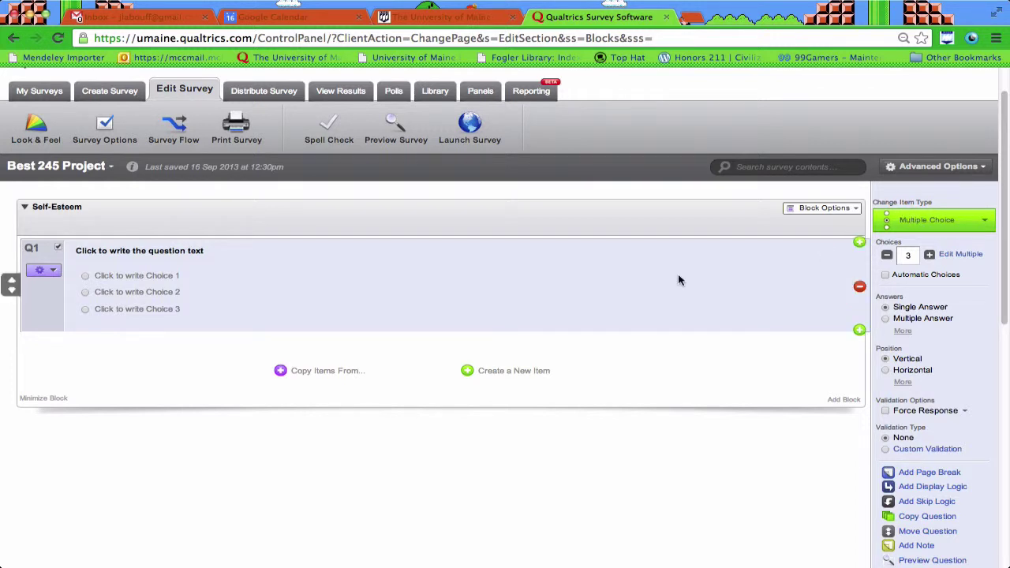
left_click(964, 228)
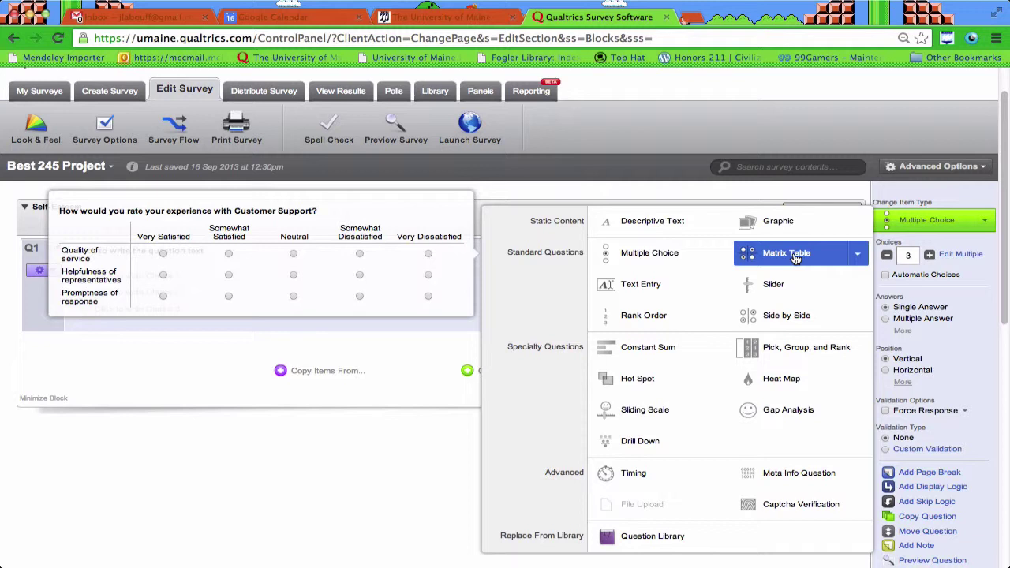
left_click(795, 255)
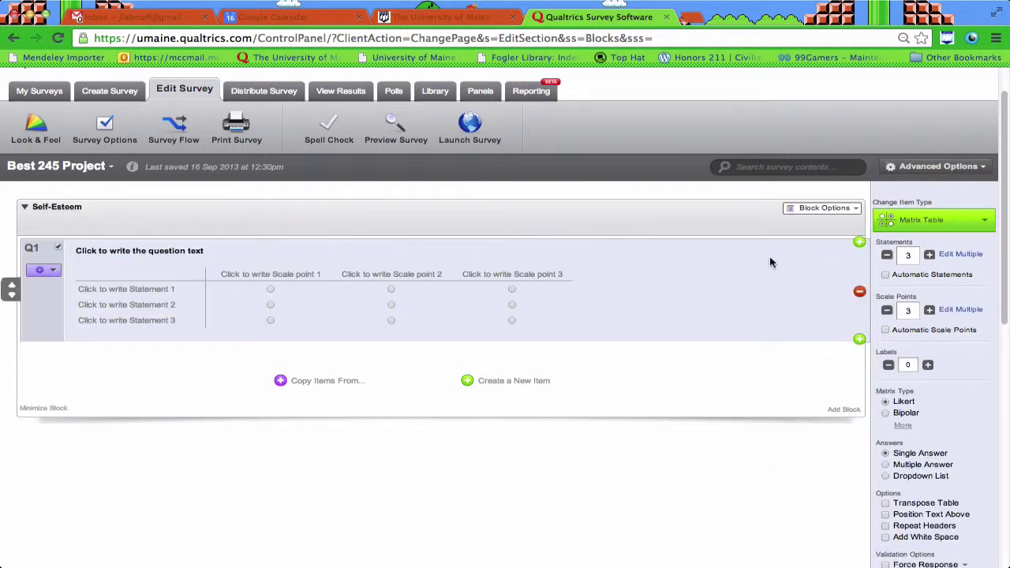
Replace the matrix question's text with "For the following items, please indicate the degree to which you agree or disagree"
left_click(135, 251)
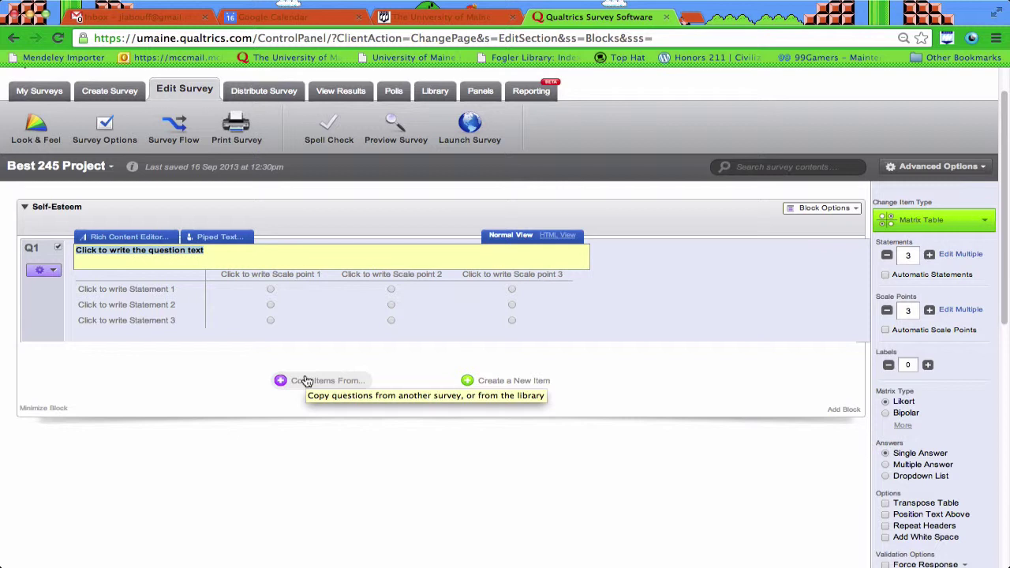
key("BackSpace")
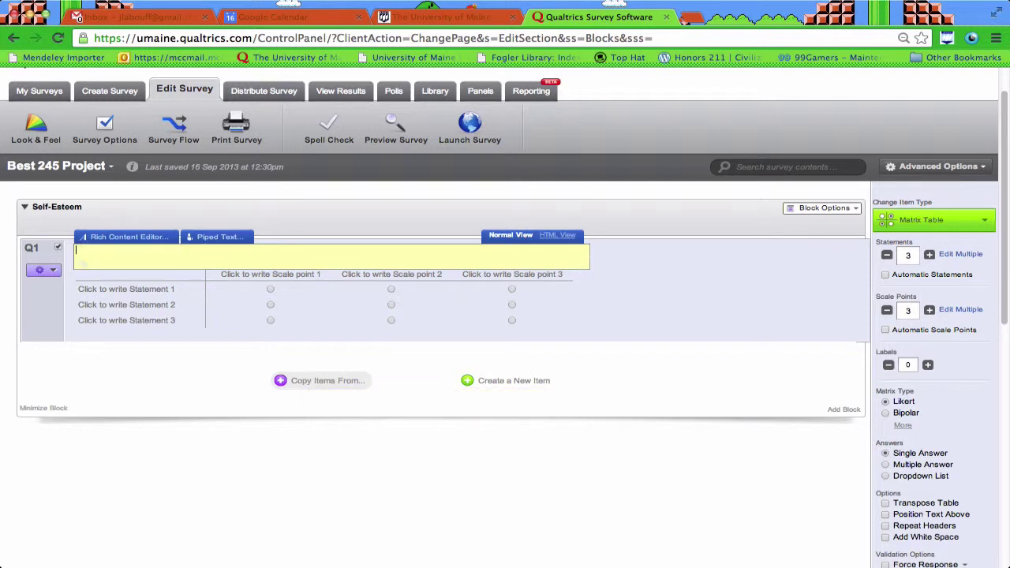
type("For the following items, please indicate the degree to which you agree or disagree")
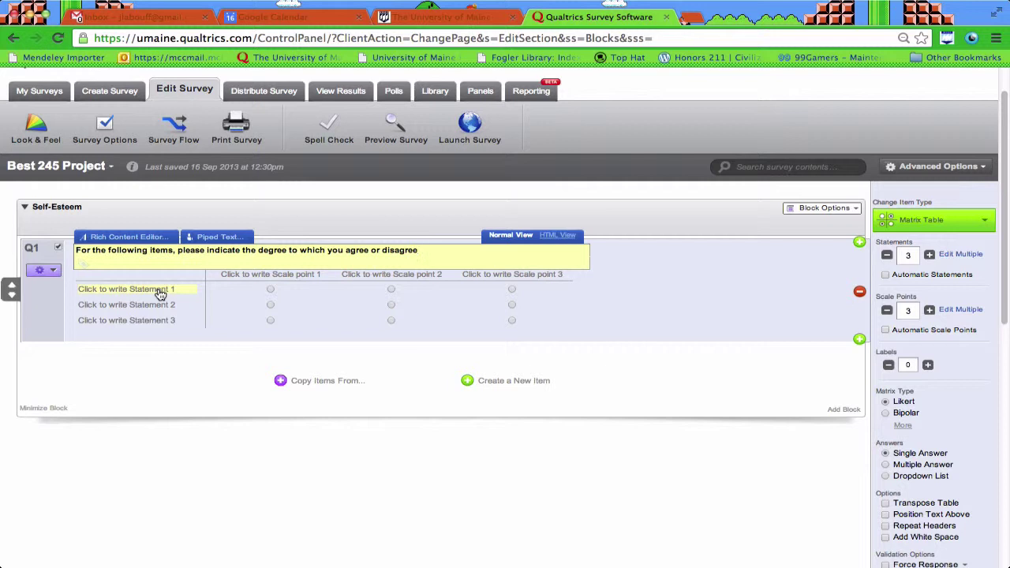
Write "I am a generally positive person" and "I have high self-esteem" as the matrix's first two statements
left_click(161, 290)
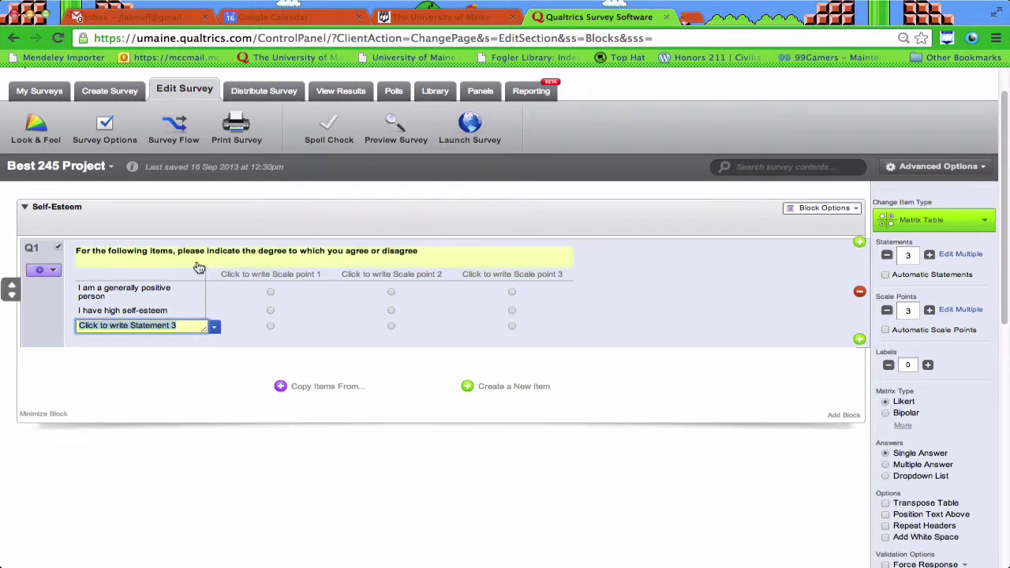
Label the first scale point "Strongly Disagree" and extend the automatic Disagree - Agree scale to 7 points
left_click(271, 273)
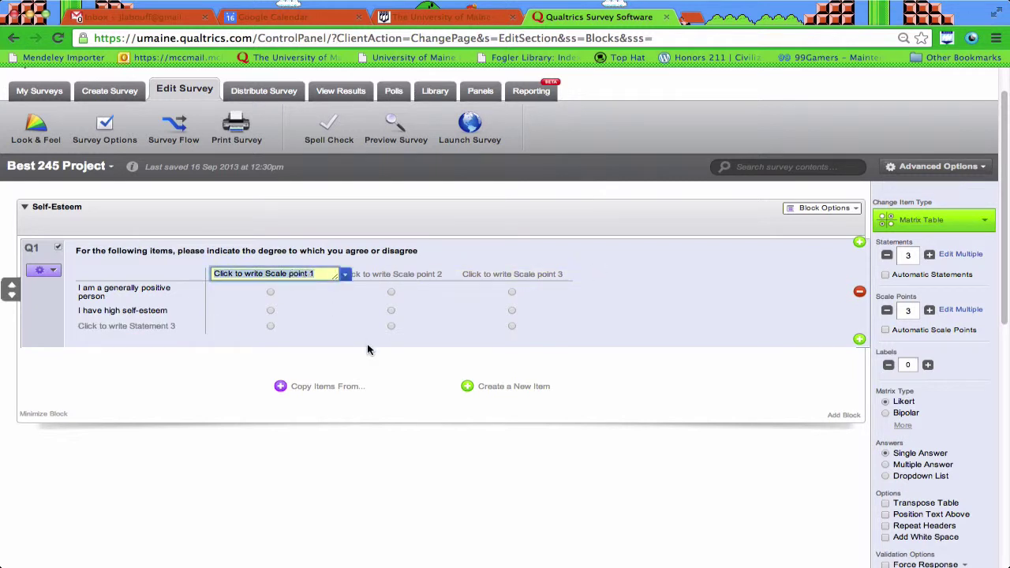
type("Strongl")
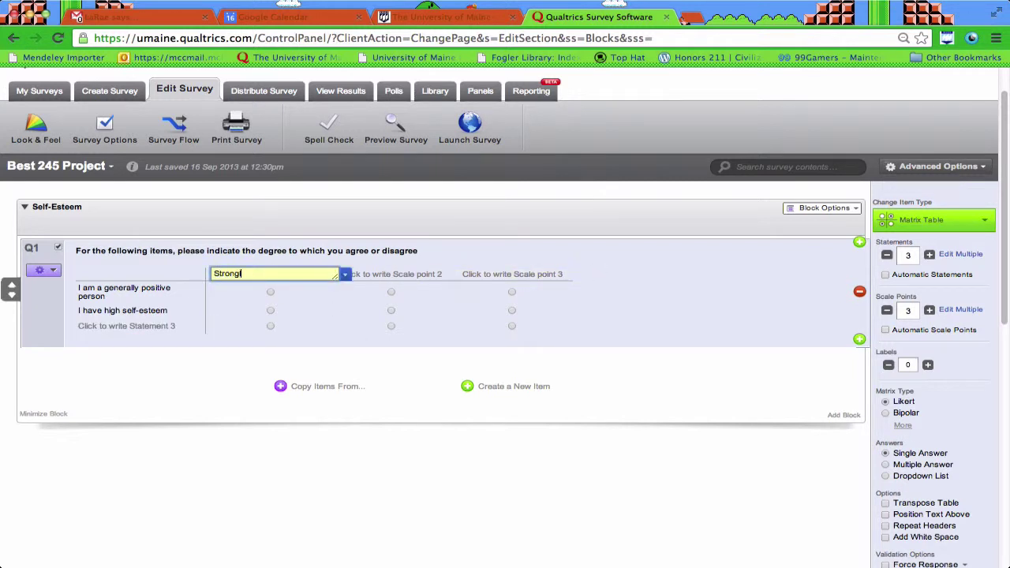
type("y Disagree")
key("Tab")
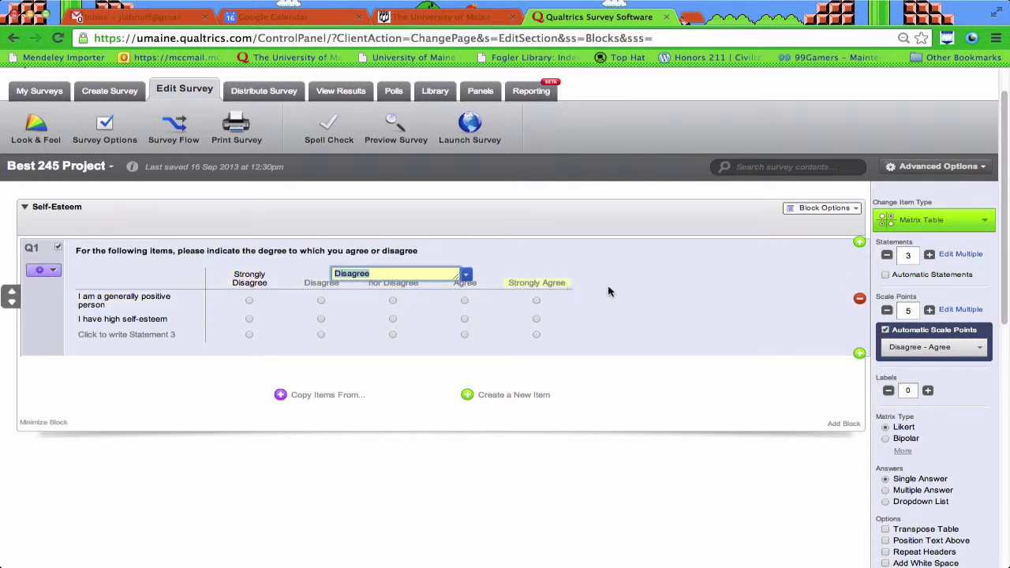
left_click(929, 311)
left_click(929, 310)
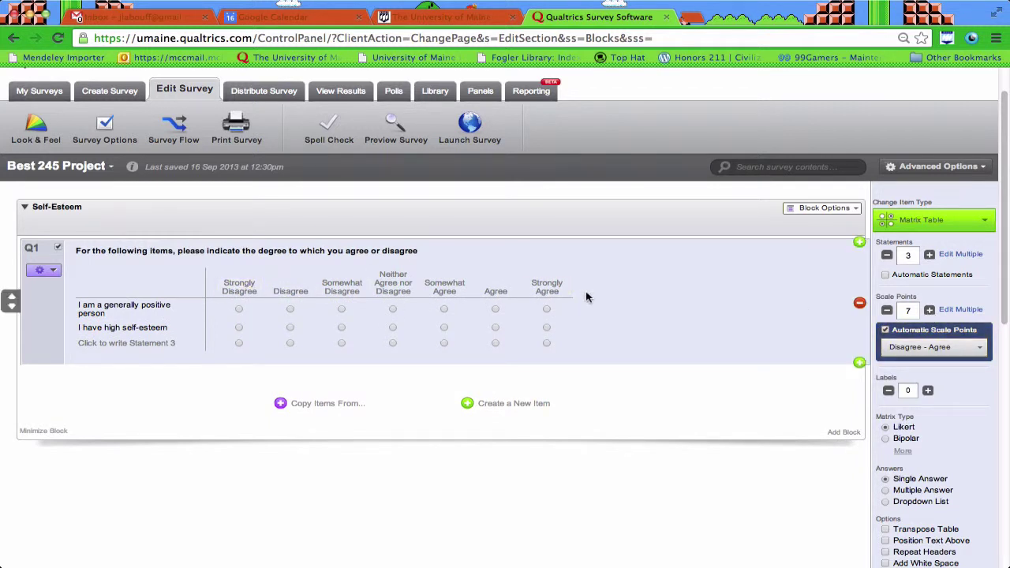
Add placeholder statement rows below the written ones so the matrix has 7 statements
left_click(110, 342)
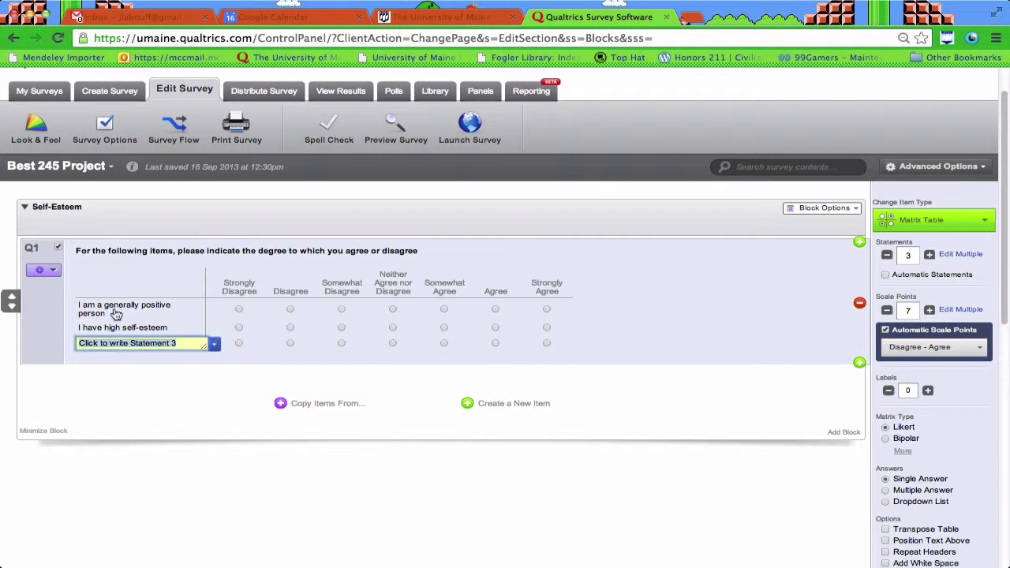
key("Return")
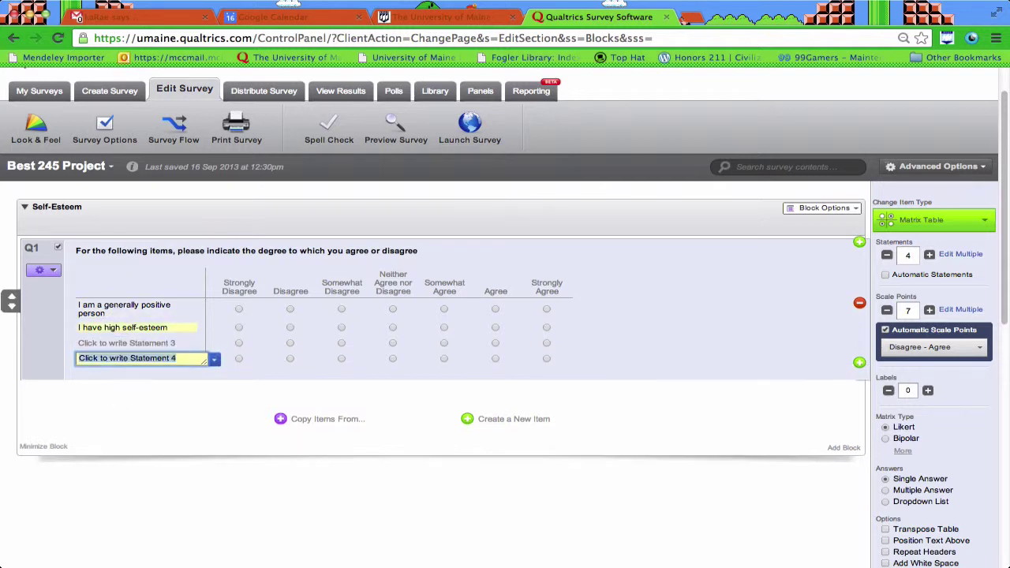
key("Return")
key("Return")
key("Return")
key("Return")
key("BackSpace")
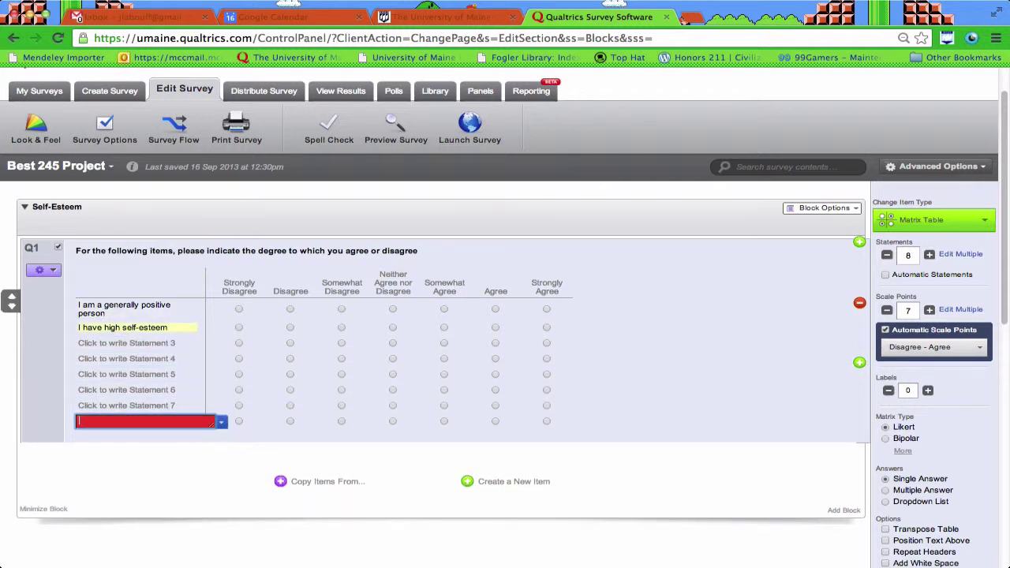
left_click(132, 261)
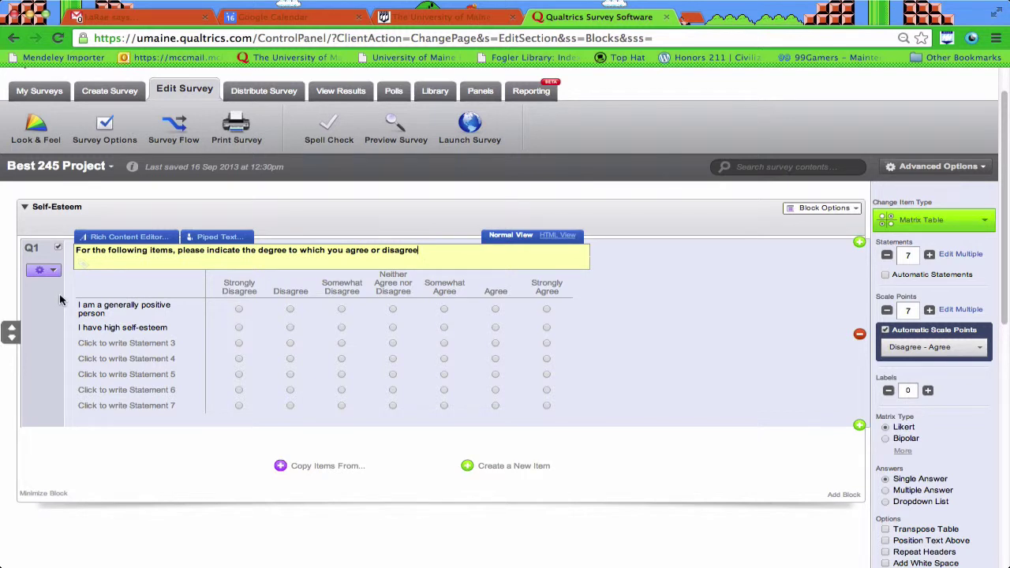
Add a new block below the Self-Esteem block and name it "Athletic Performance"
left_click(841, 495)
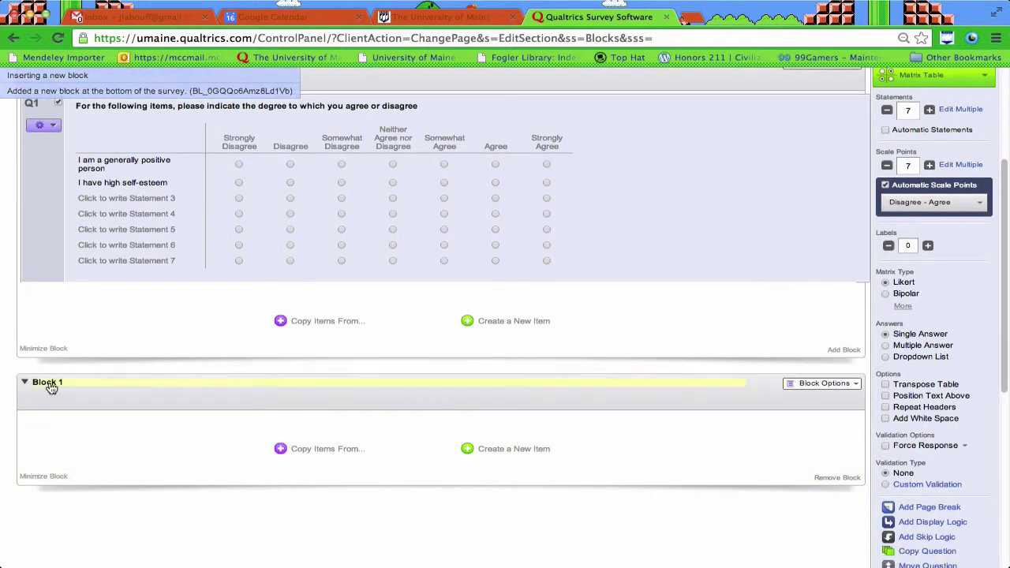
left_click(49, 383)
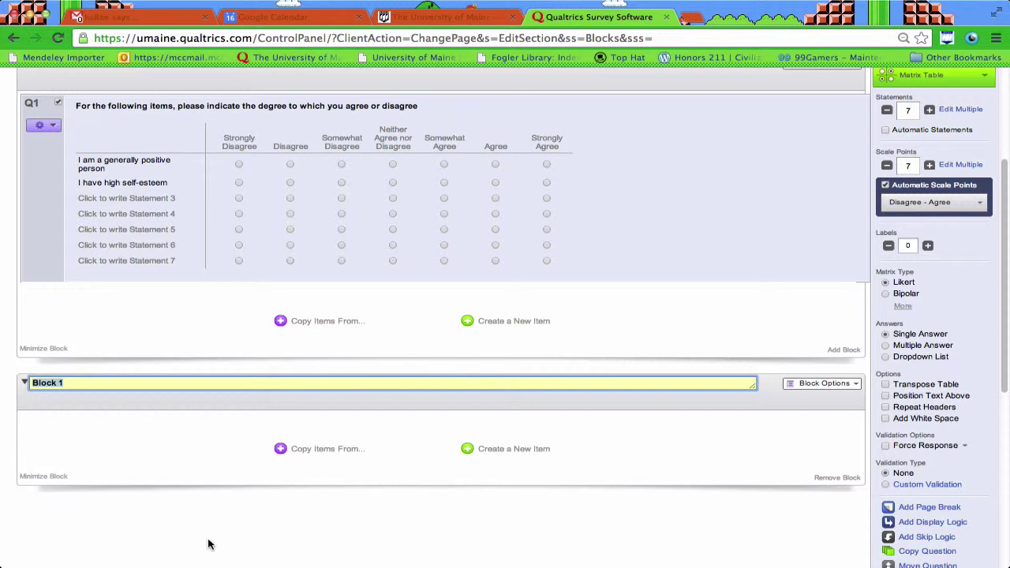
type("Athletic Performance")
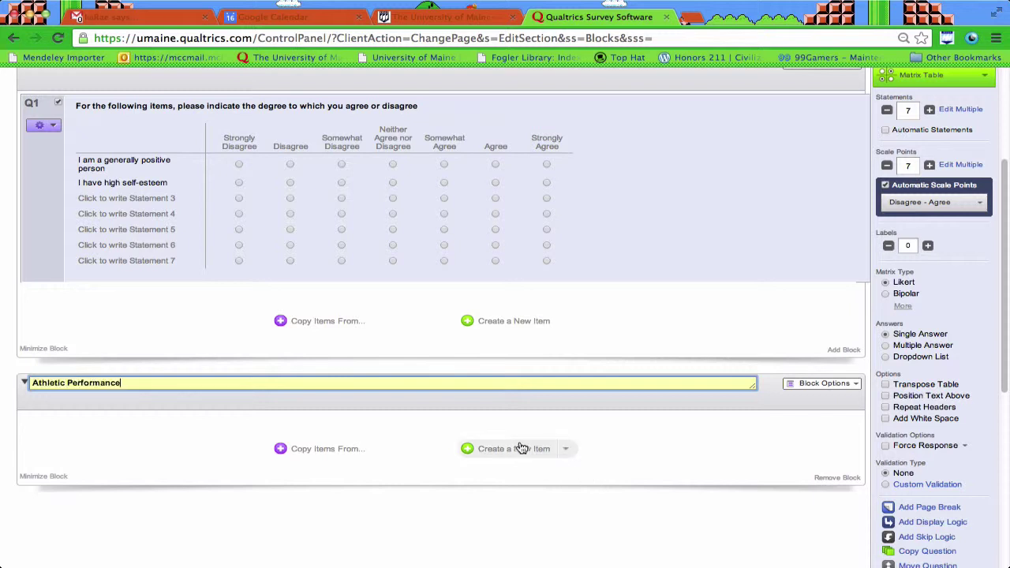
Create a new question in the Athletic Performance block and change its item type to Slider
left_click(521, 448)
scroll(743, 245, "down", 3)
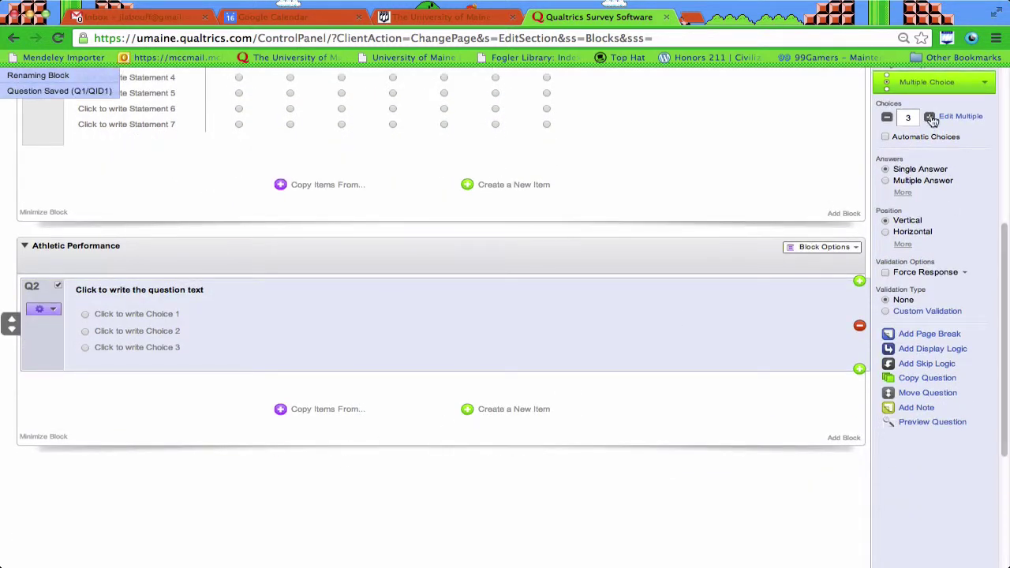
left_click(935, 87)
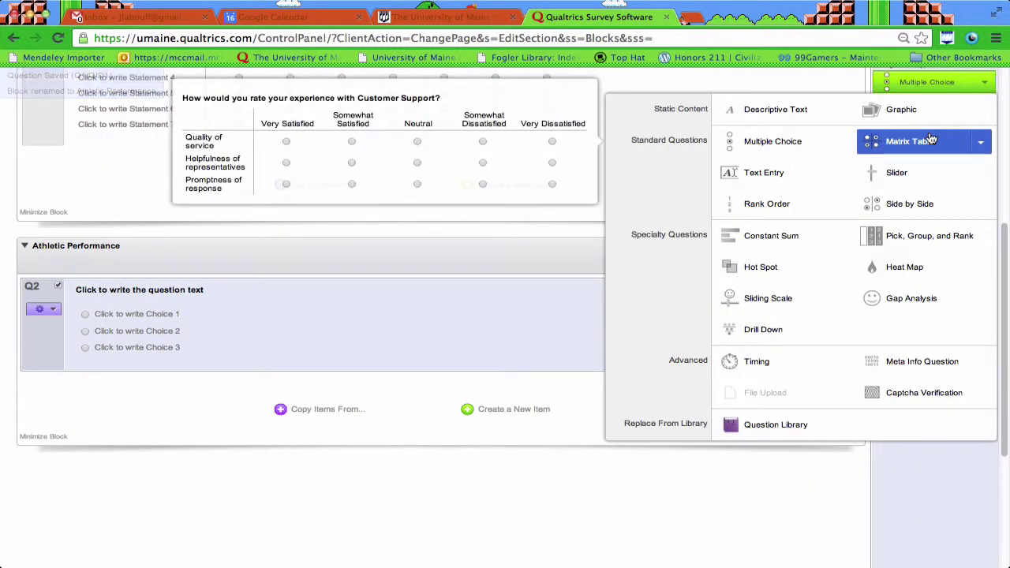
left_click(897, 172)
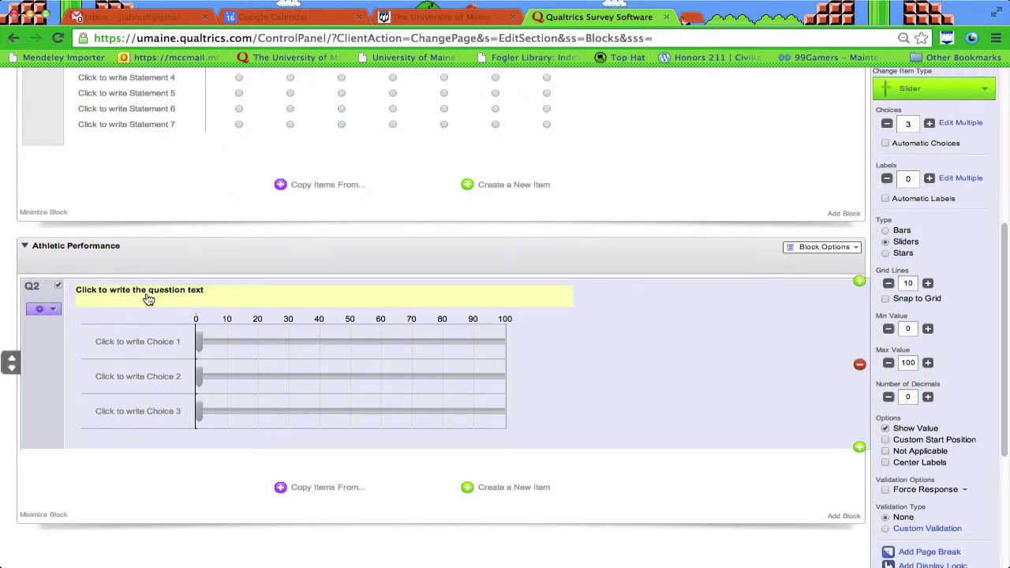
Write "Please indicate the percent of exercise time you spend on the following types of exercises", label sliders Cardio, Lifting, Outdoor sports, and start Cardio at 0
left_click(280, 300)
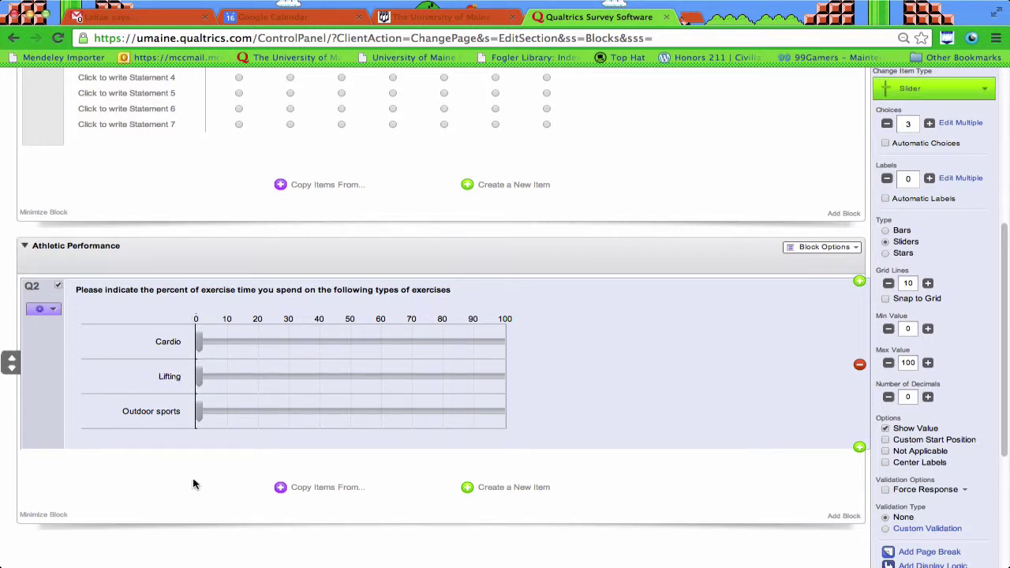
left_click_drag(199, 341, 22, 339)
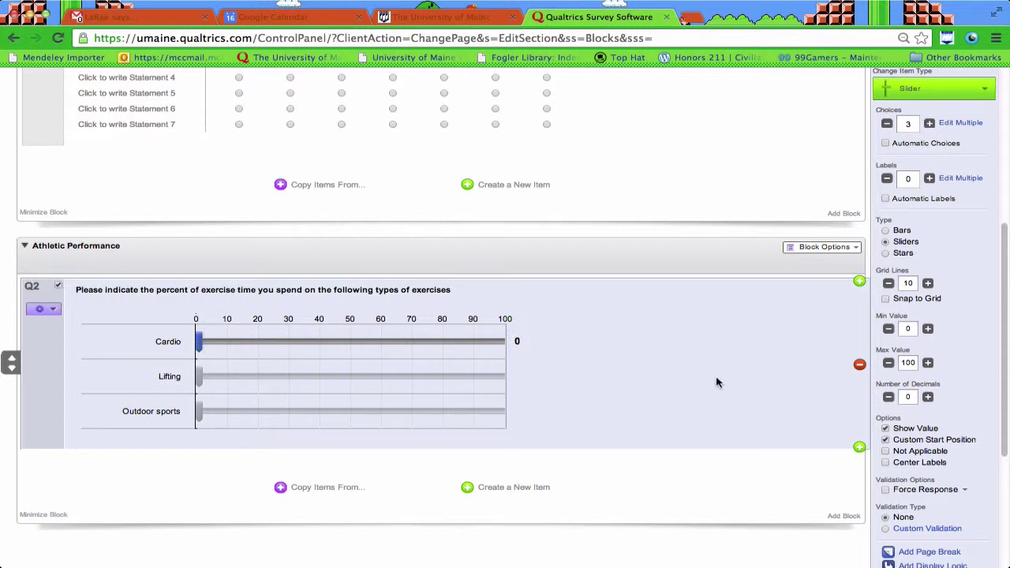
Review the display and validation options available for the slider question and the self-esteem matrix question
scroll(791, 363, "up", 1)
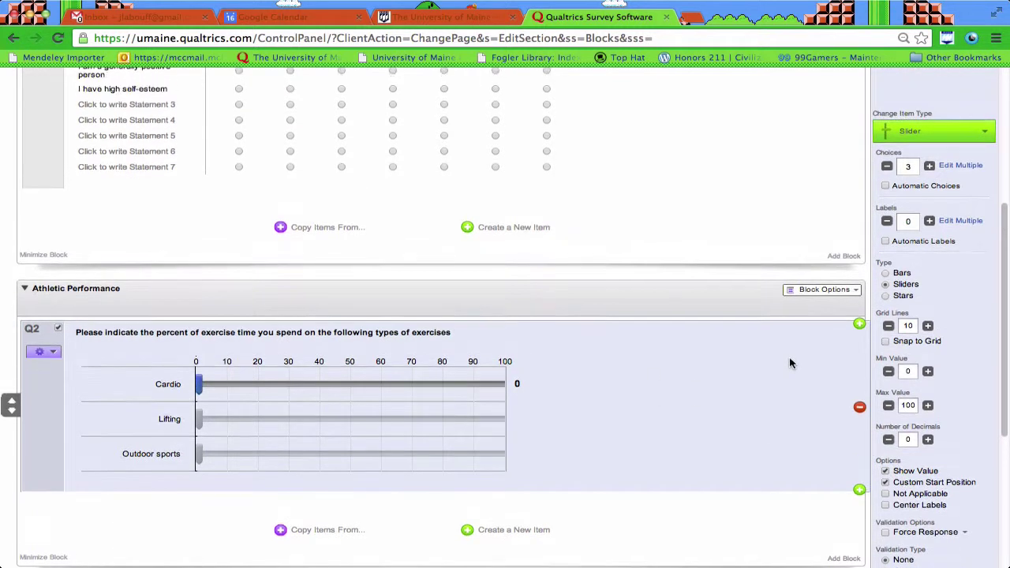
scroll(797, 379, "down", 1)
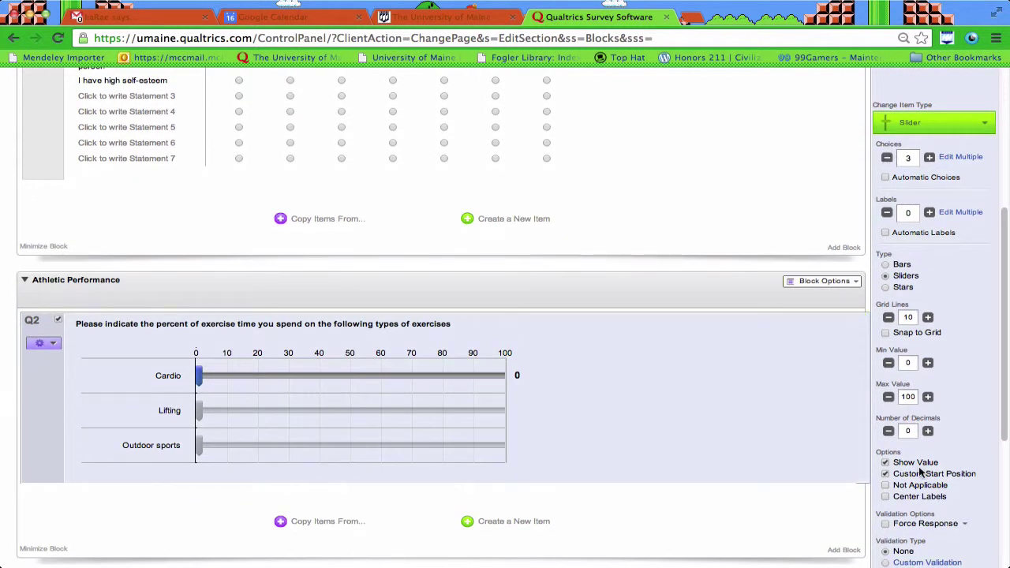
left_click(726, 150)
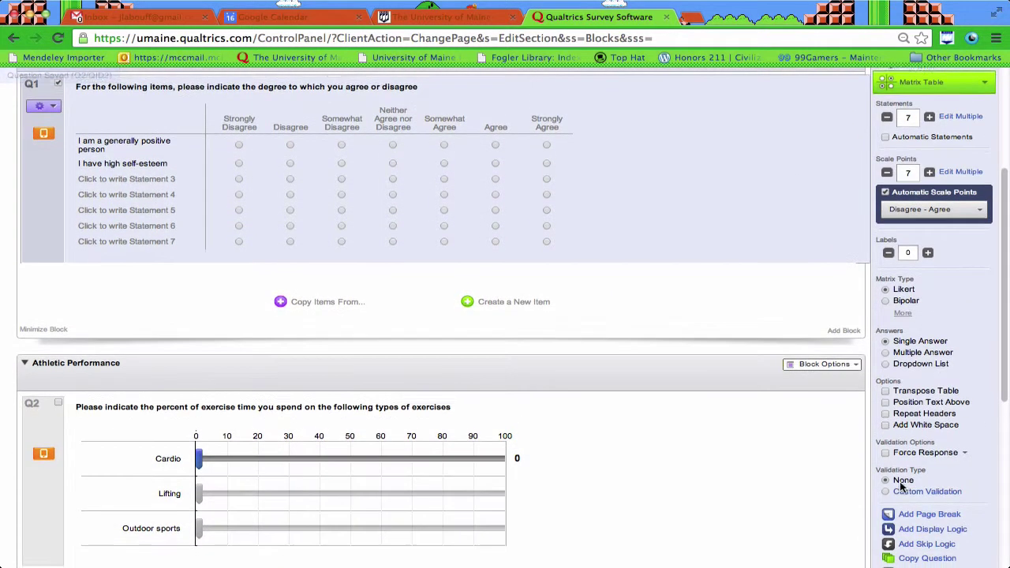
scroll(899, 474, "down", 2)
scroll(698, 306, "up", 1)
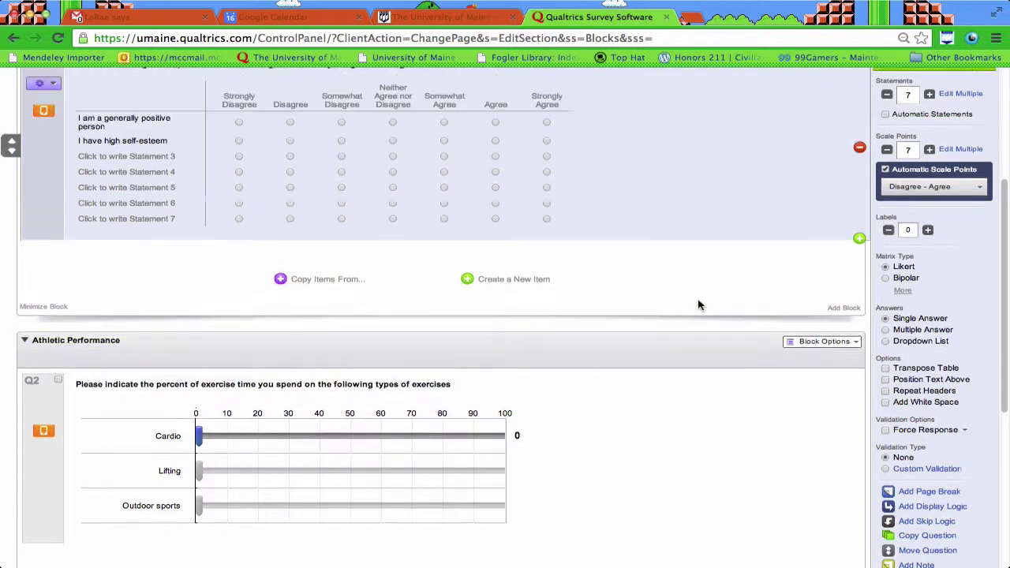
scroll(686, 307, "up", 5)
scroll(669, 300, "down", 12)
scroll(734, 371, "up", 3)
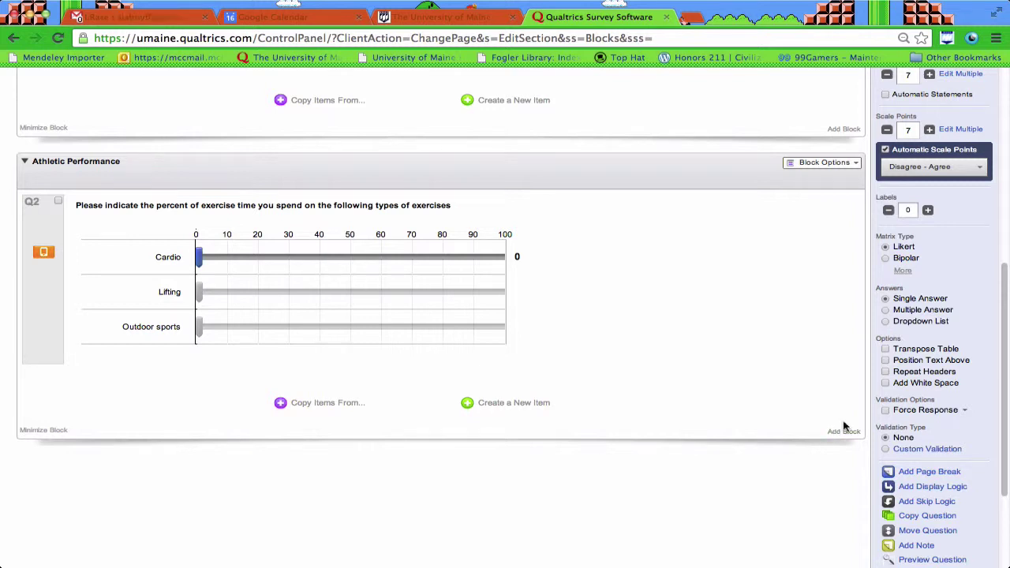
Add a block named "Easy Instructions" below the Athletic Performance block and create a placeholder multiple-choice question in it
left_click(843, 431)
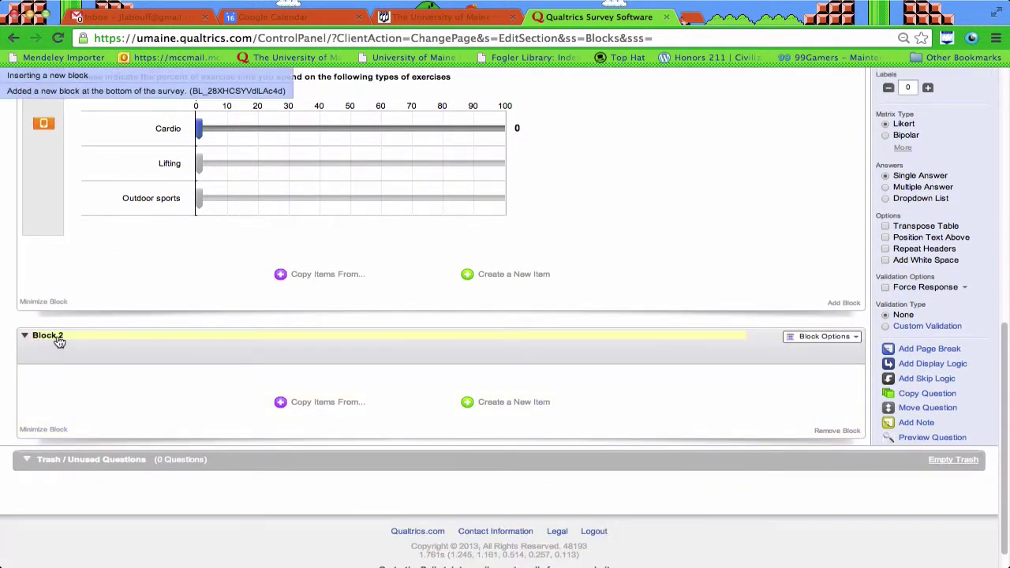
left_click(57, 340)
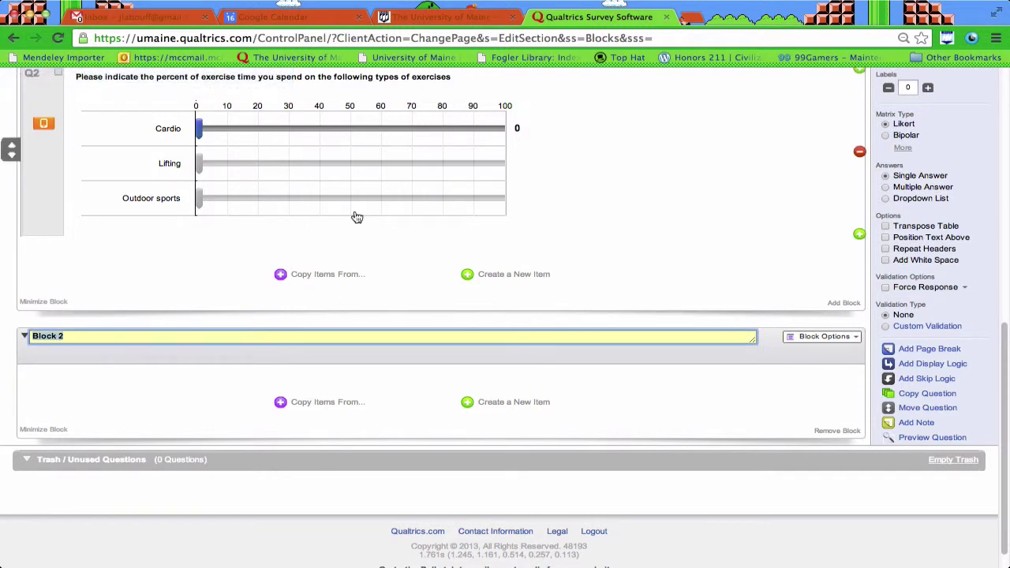
type("Easy")
type("Instructions")
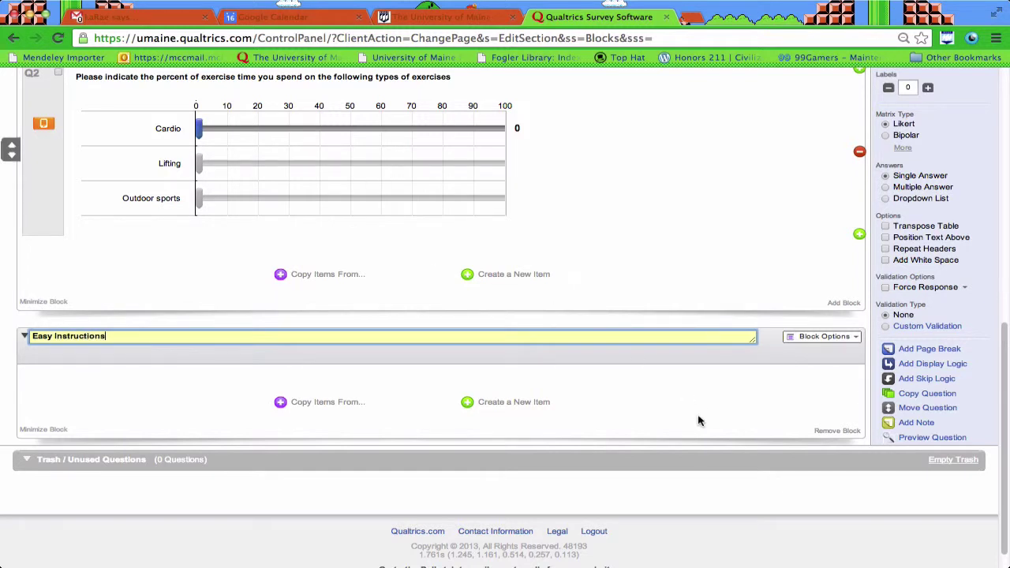
key("Return")
left_click(496, 401)
left_click(138, 384)
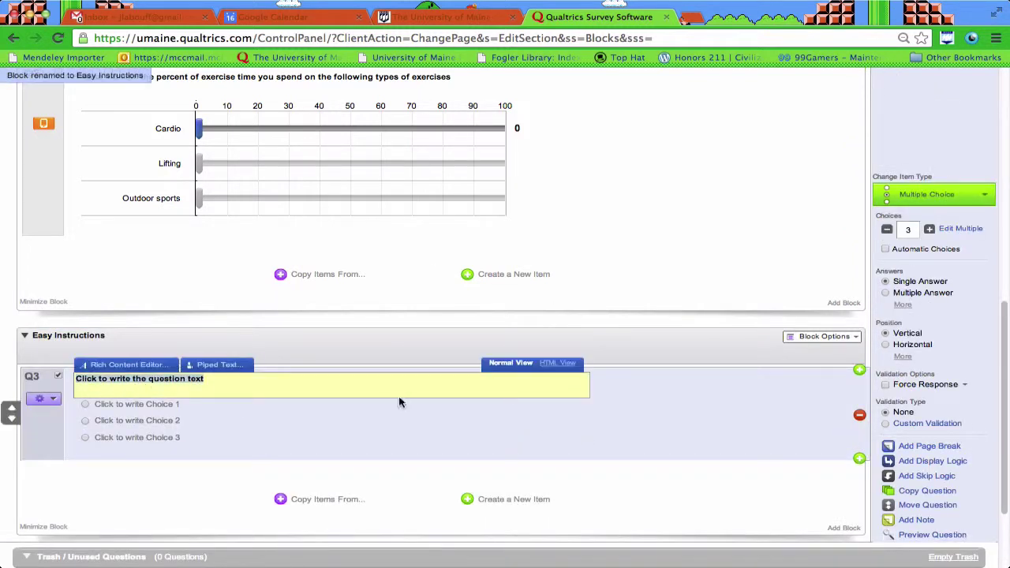
Add a new block below the Easy Instructions block and name it "Difficult Instructions"
scroll(565, 459, "down", 2)
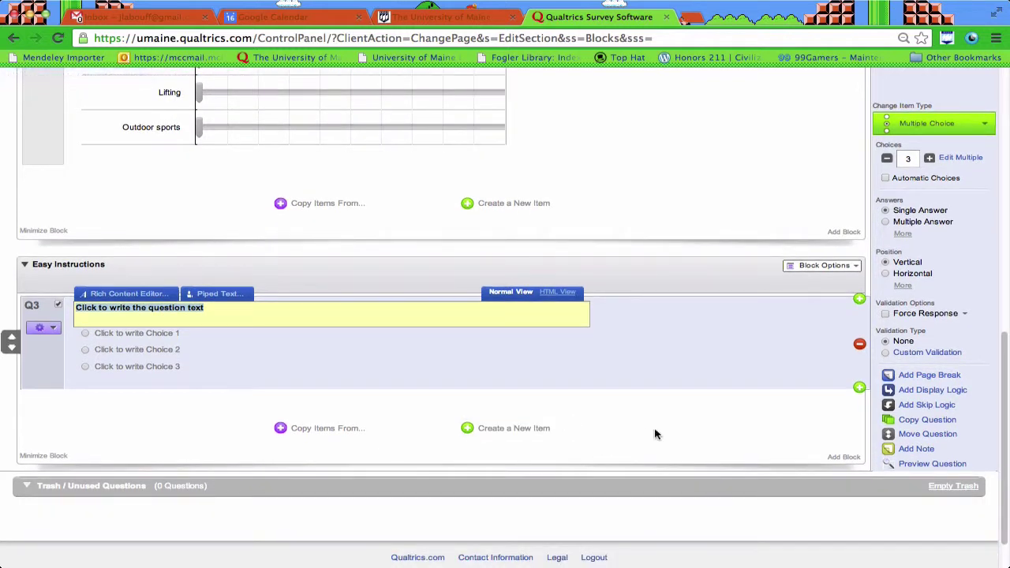
left_click(843, 456)
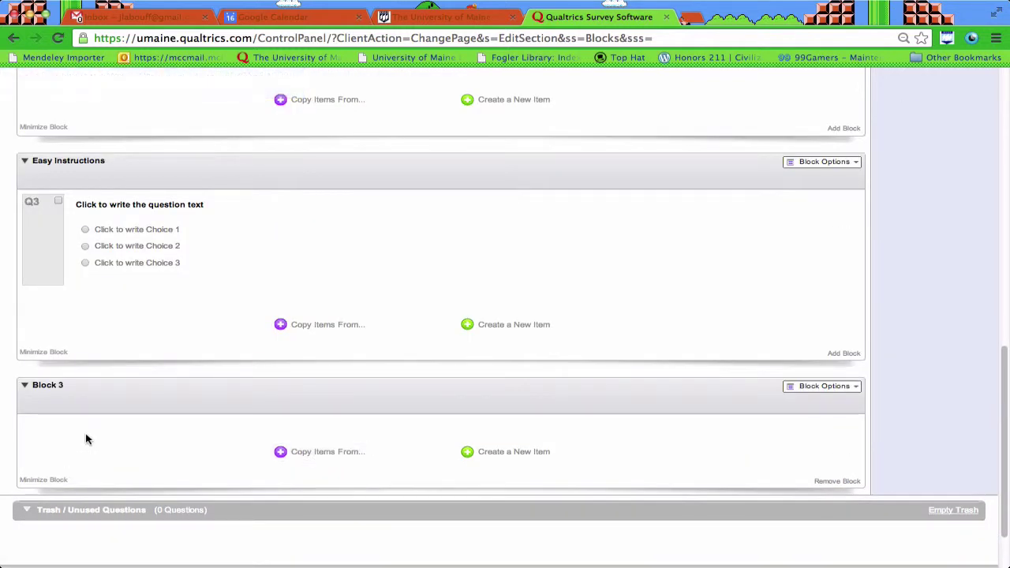
left_click(58, 385)
type("D")
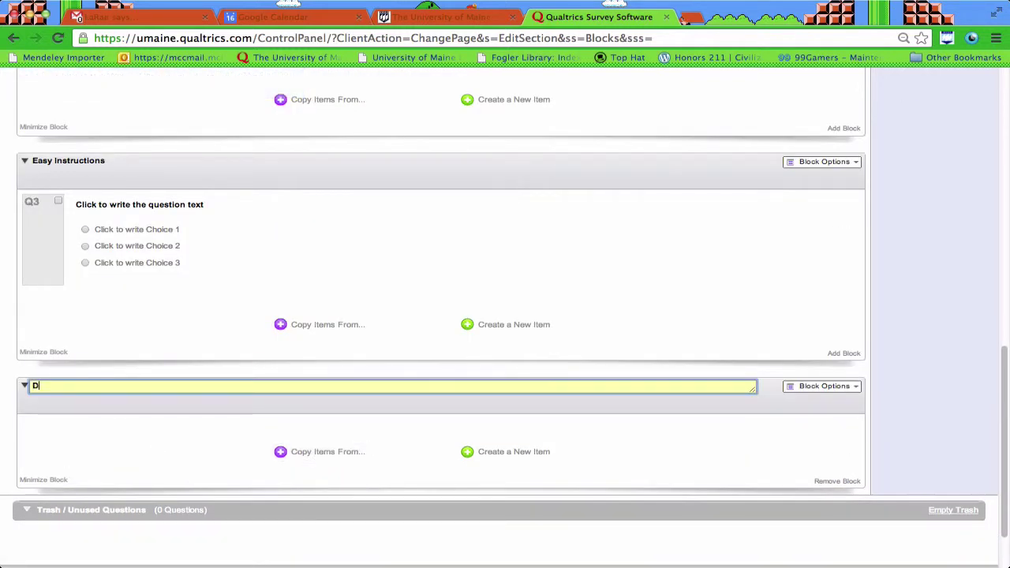
type("ifficult Instructions")
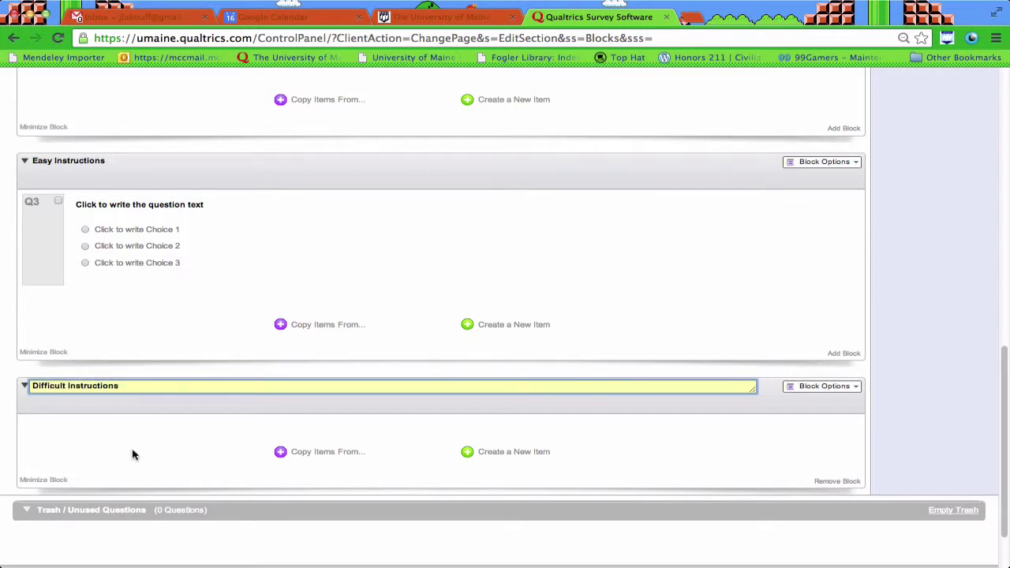
key("Return")
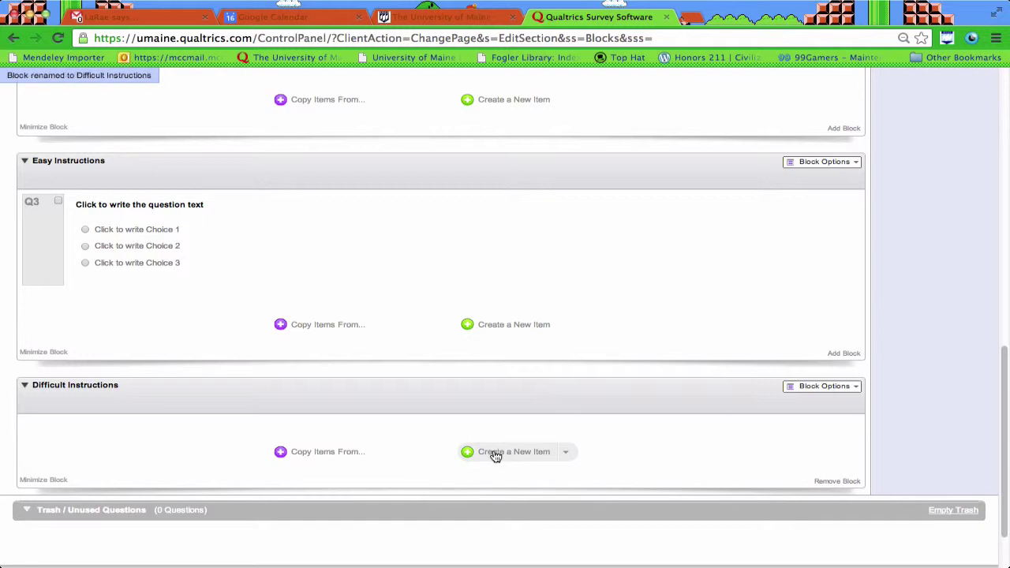
Add a Descriptive Text item to the Difficult Instructions block, leaving its placeholder text in place
left_click(564, 455)
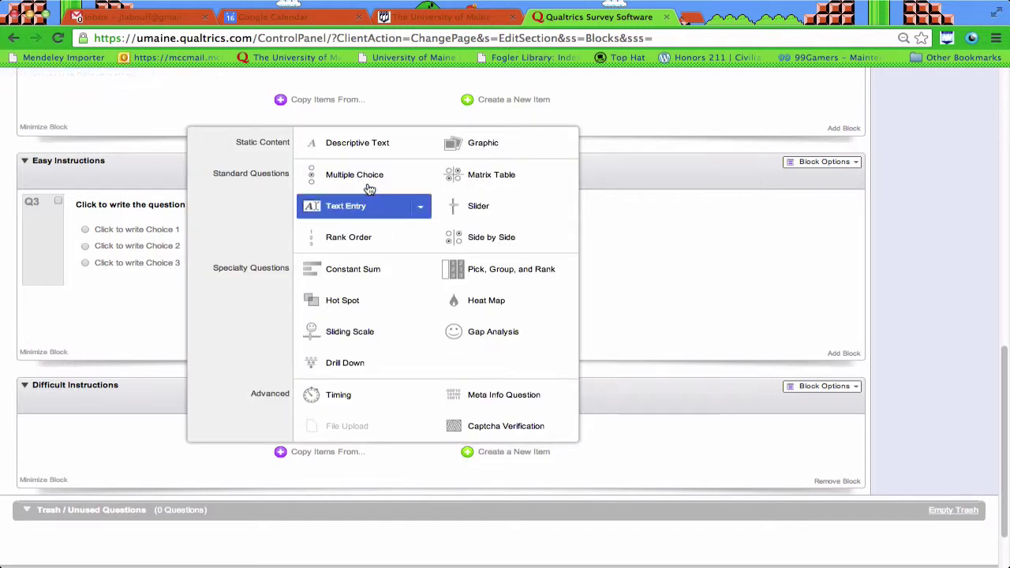
left_click(364, 143)
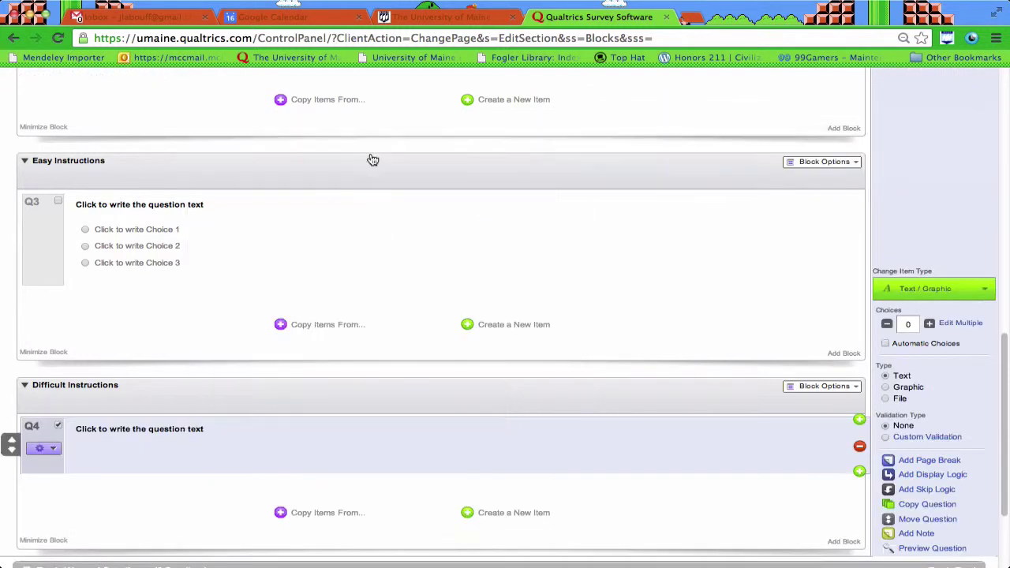
left_click(123, 440)
left_click(701, 565)
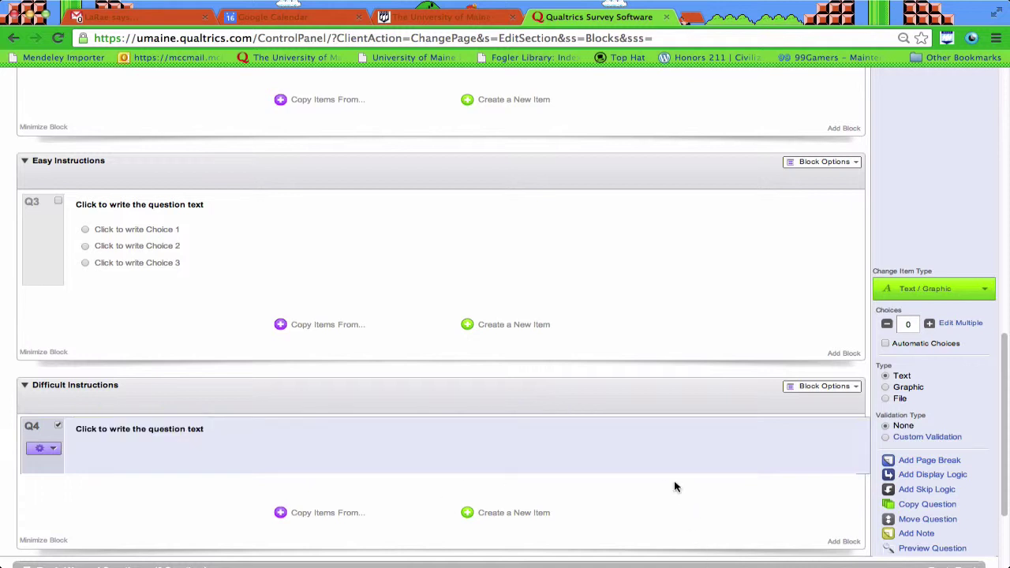
Add a new block below the Difficult Instructions block and name it "Math Test"
scroll(676, 489, "down", 3)
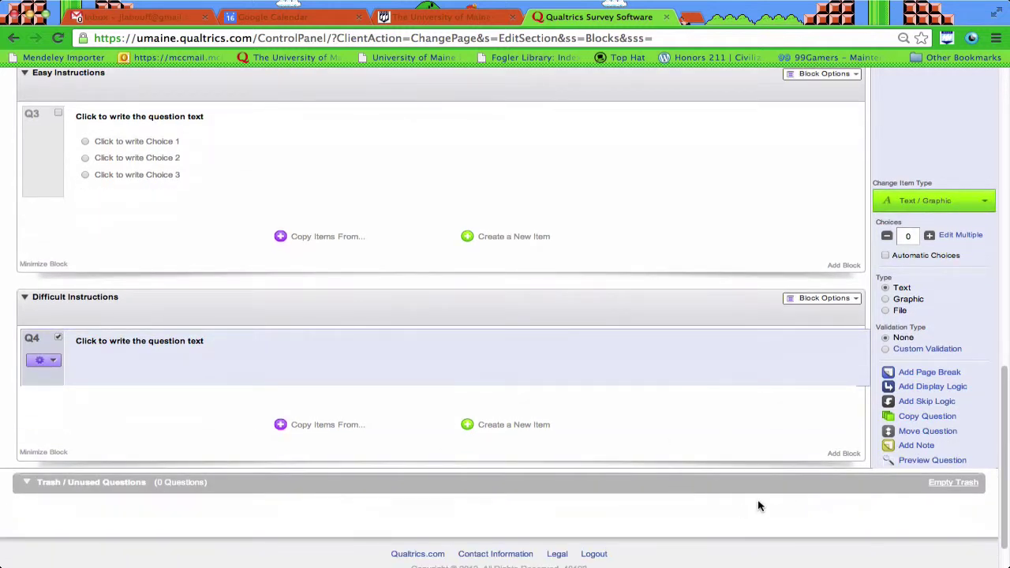
left_click(844, 453)
scroll(219, 426, "down", 5)
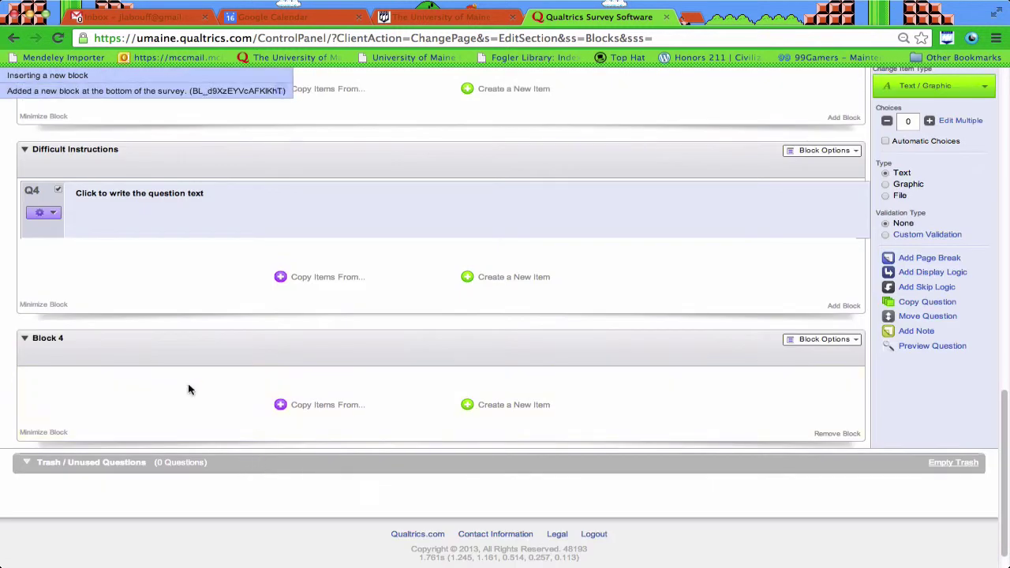
left_click(46, 338)
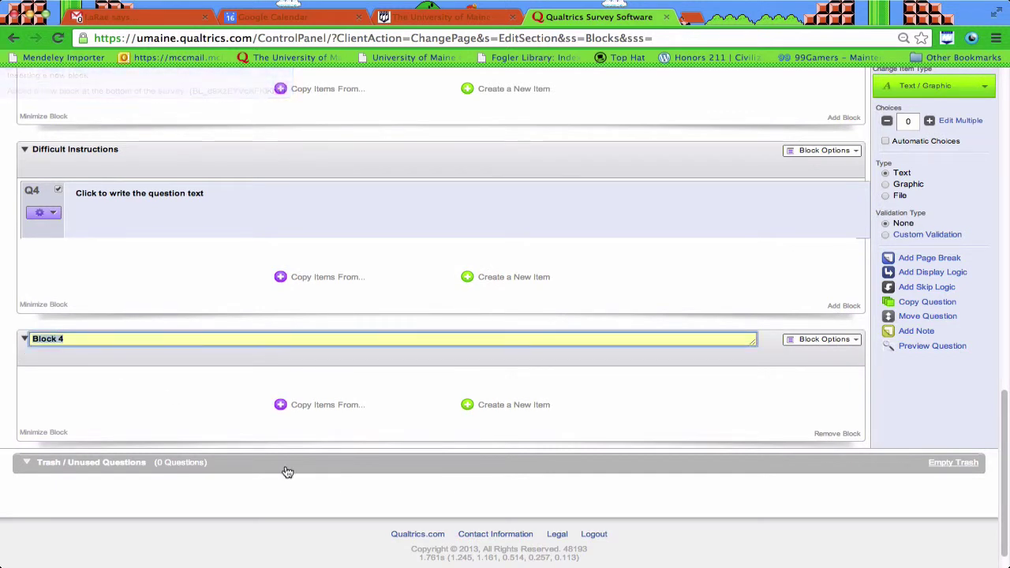
type("Math Test")
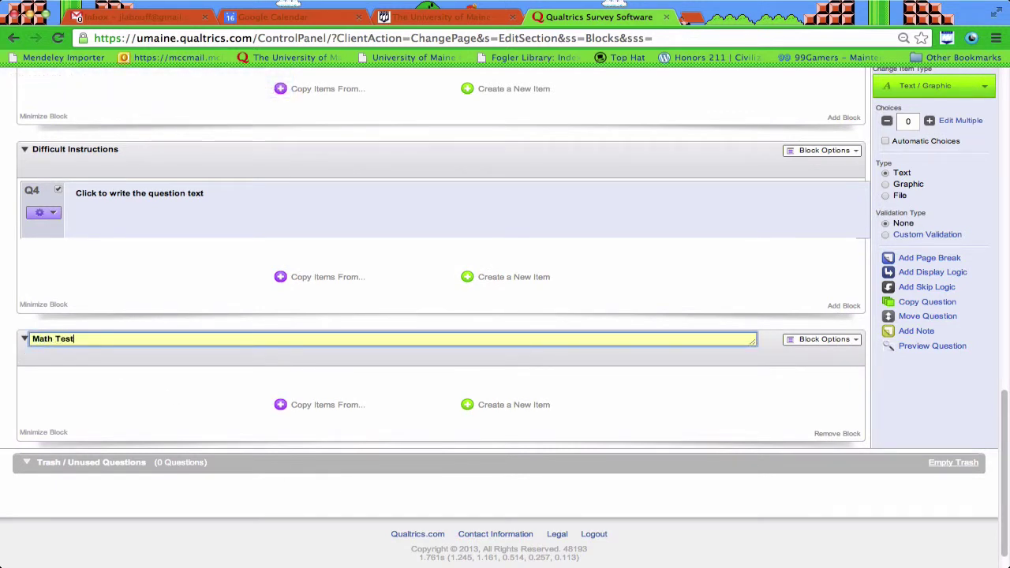
Create a question in the Math Test block and change its item type to Text Entry
left_click(528, 405)
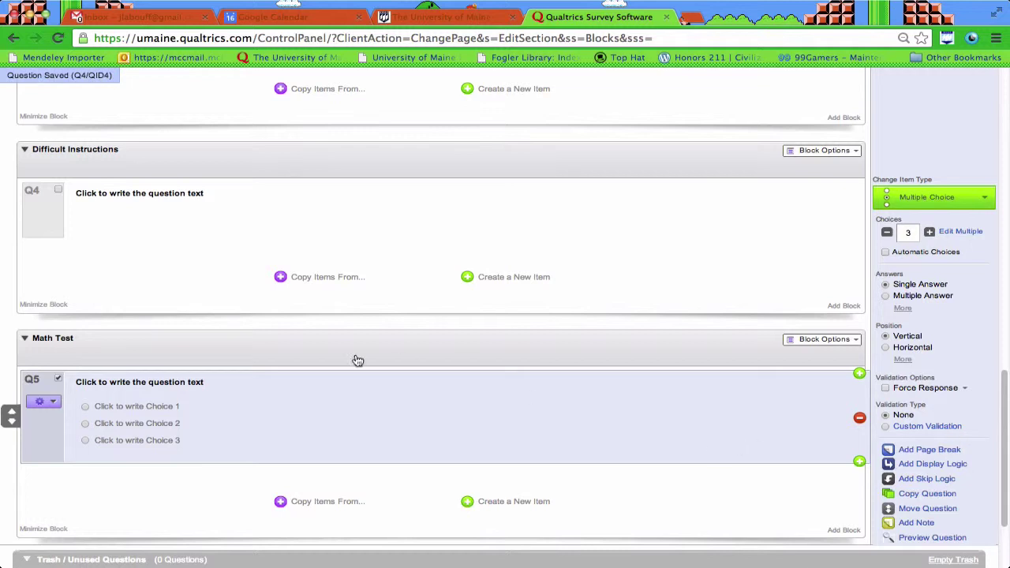
scroll(357, 360, "down", 1)
left_click(946, 161)
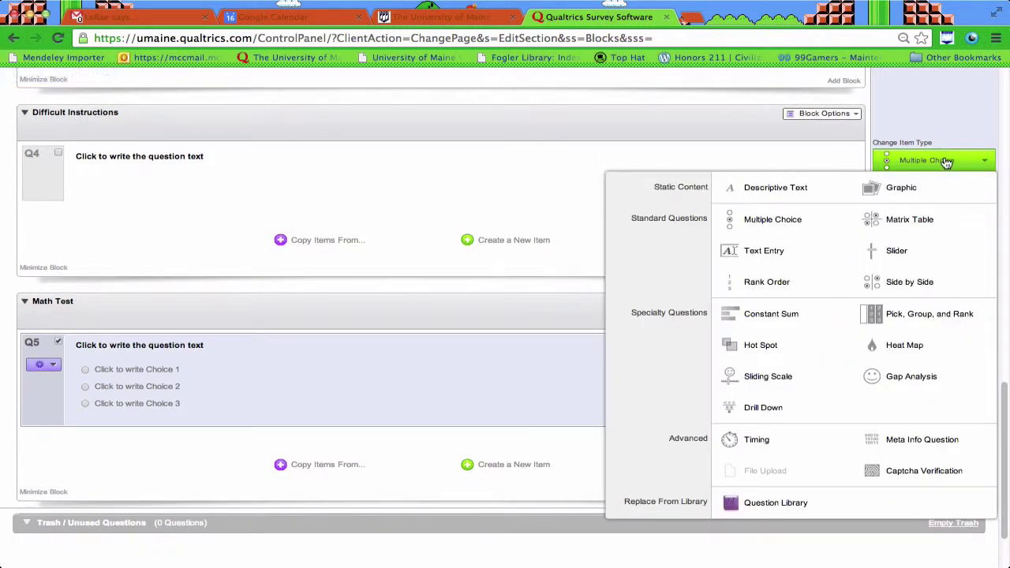
left_click(763, 250)
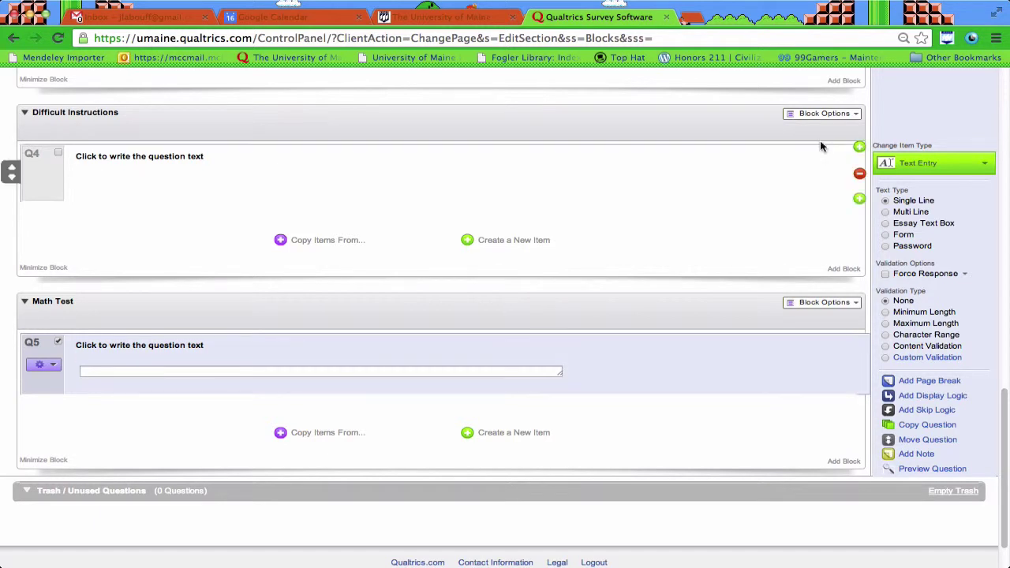
Look through the other available item types, such as Gap Analysis and Timing, and review the survey's blocks up to the first one
left_click(971, 166)
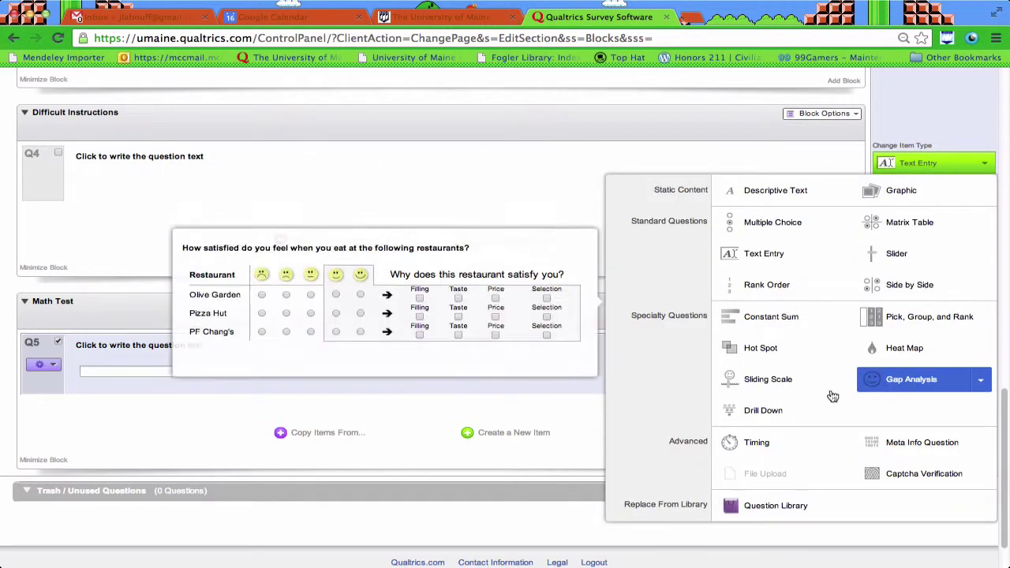
left_click(542, 448)
left_click(970, 161)
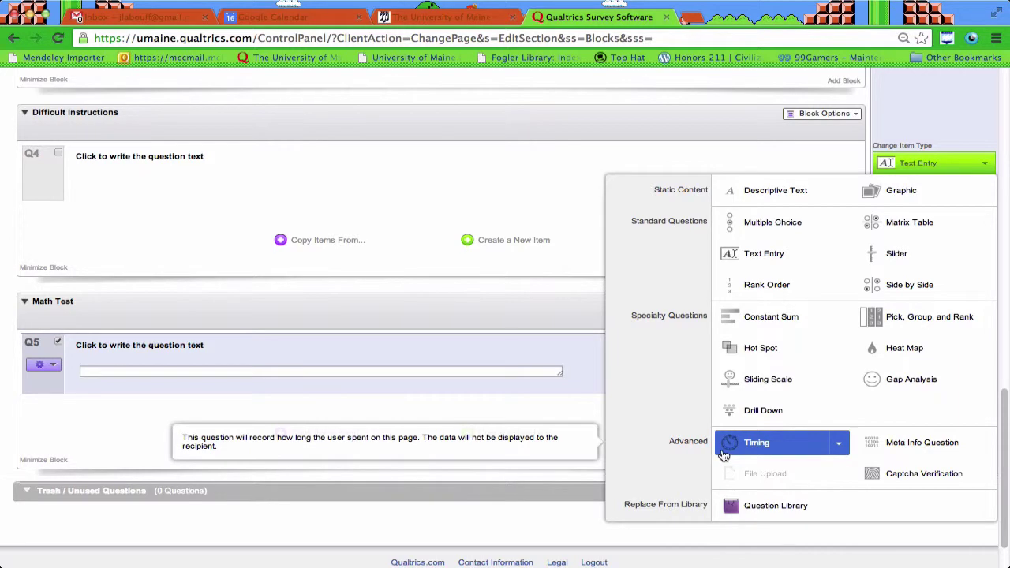
left_click(146, 426)
scroll(665, 416, "down", 2)
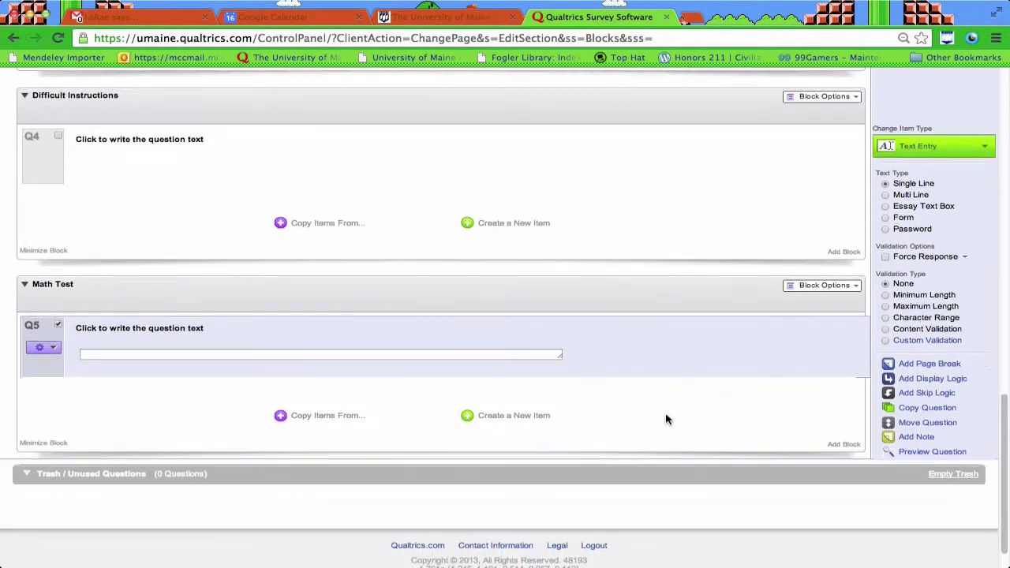
scroll(661, 412, "up", 3)
scroll(656, 407, "up", 3)
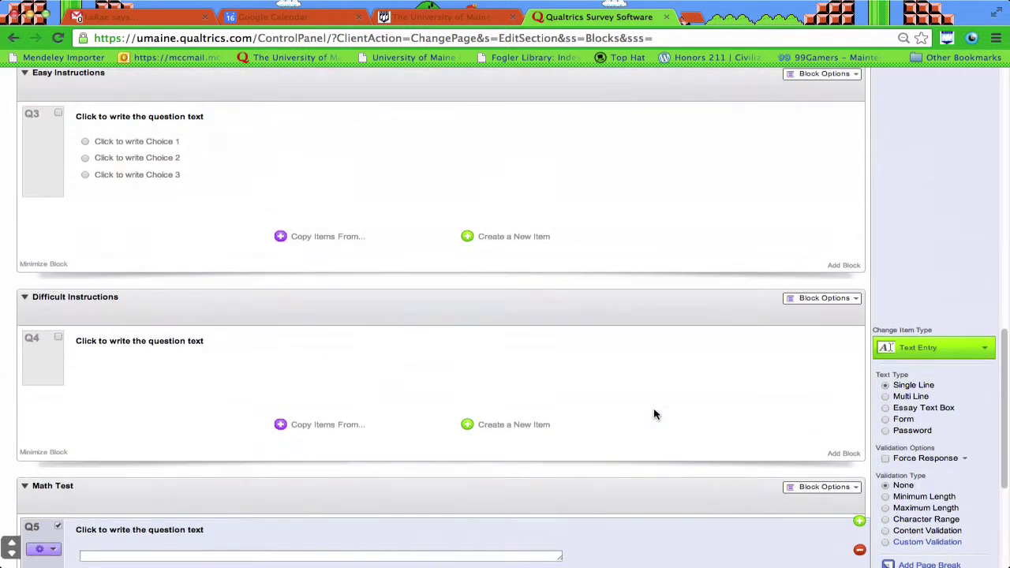
scroll(650, 419, "down", 2)
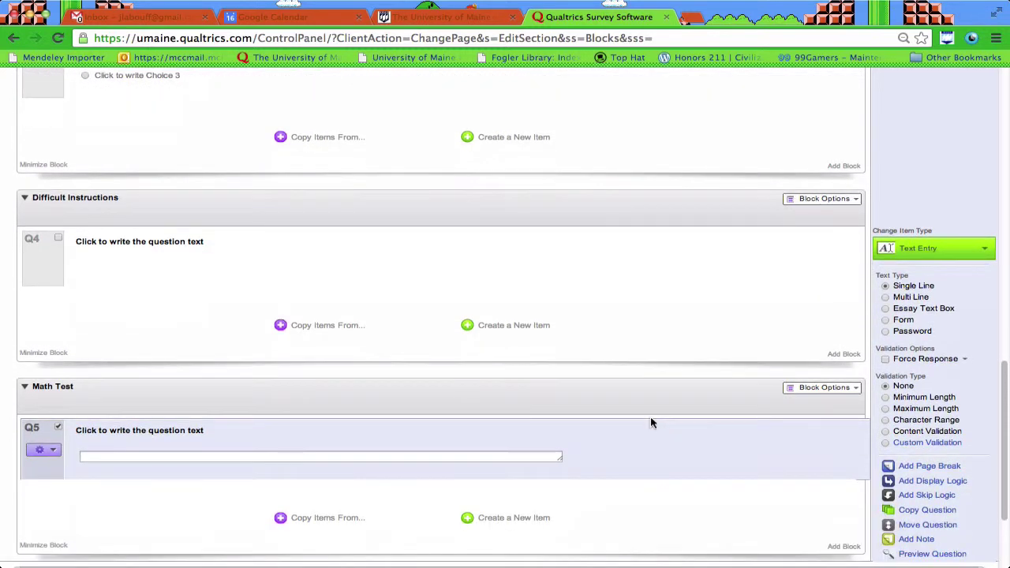
scroll(651, 420, "up", 10)
scroll(527, 391, "up", 6)
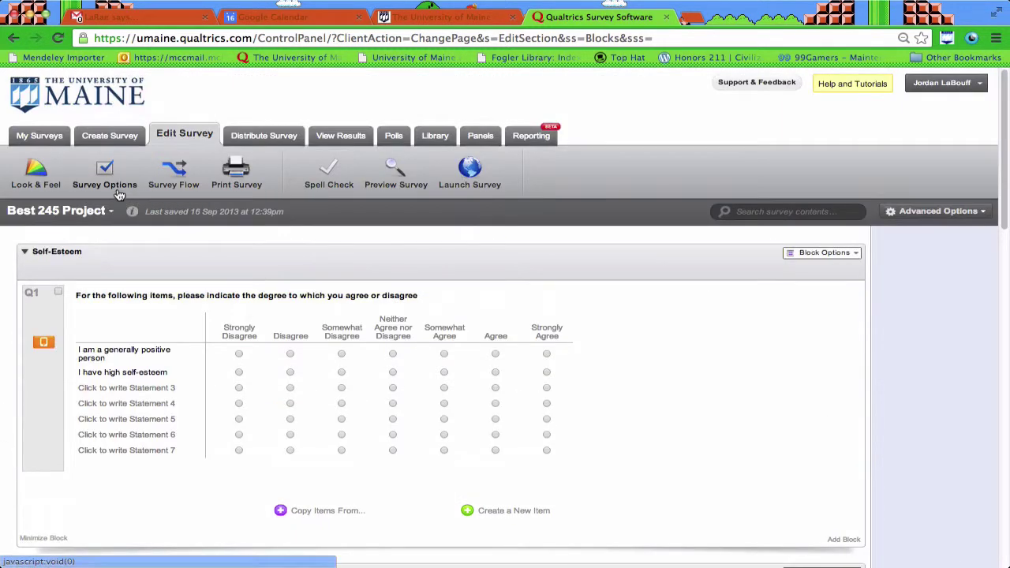
Open the survey flow and add a Randomizer element directly below the Athletic Performance block
left_click(176, 175)
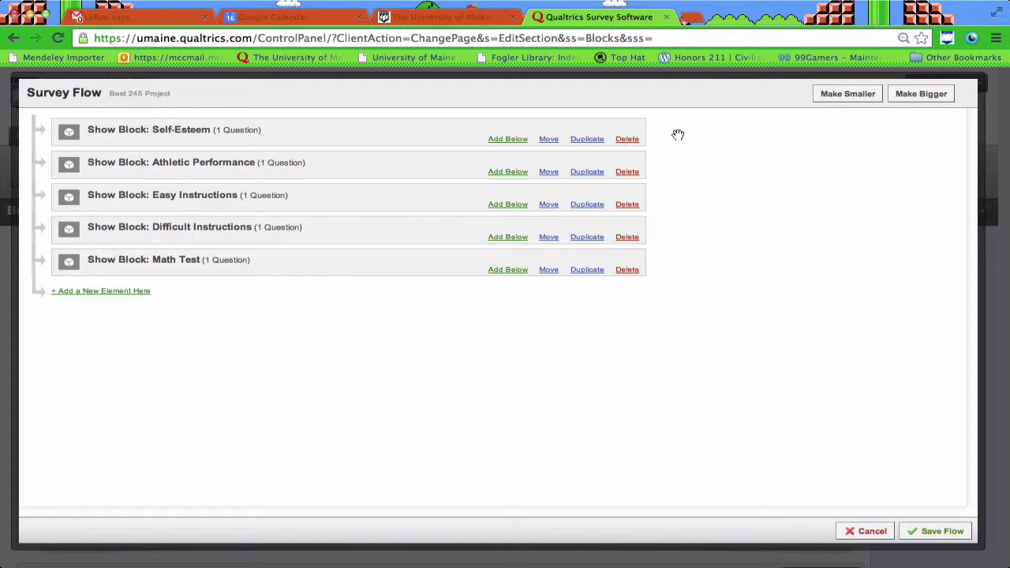
left_click(442, 197)
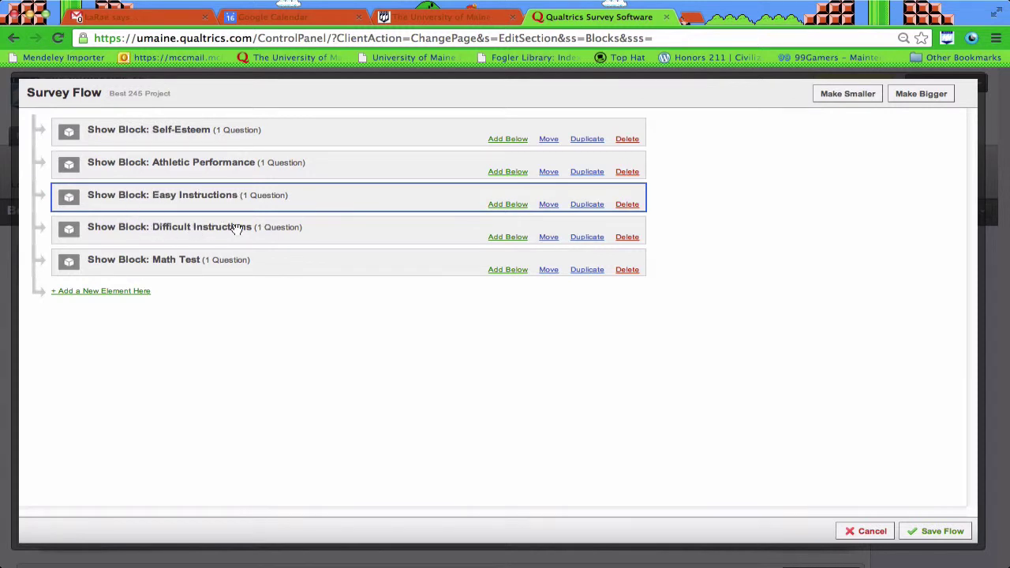
left_click(508, 172)
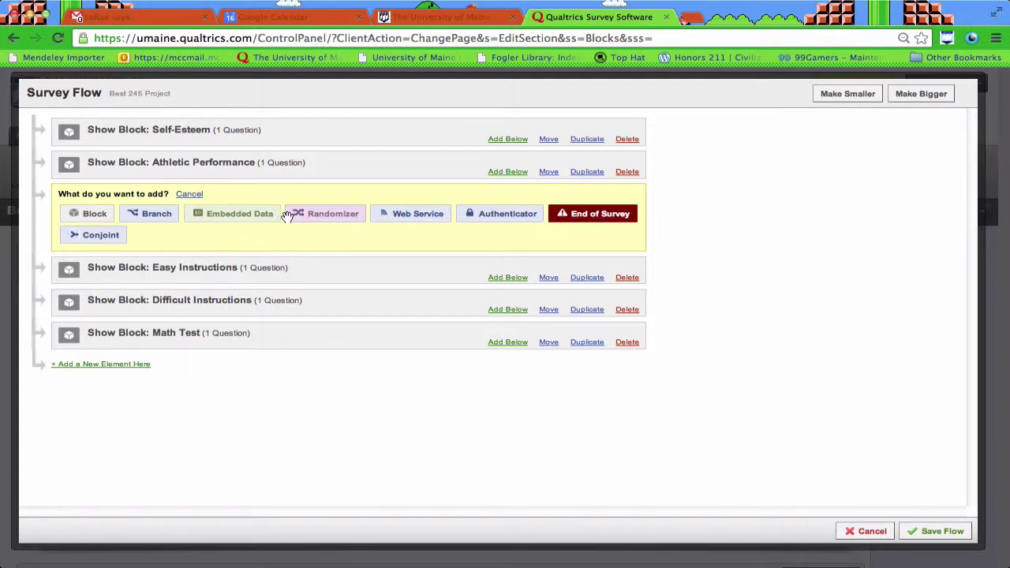
left_click(336, 216)
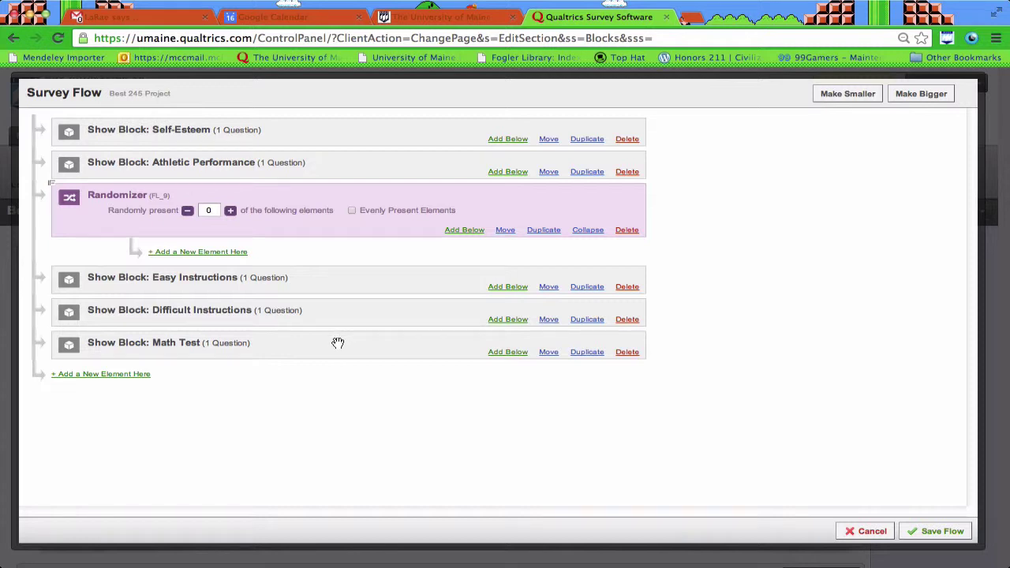
Move the Easy Instructions and Difficult Instructions blocks into the randomizer, set it to present 1 element with even presentation, and save the flow
left_click_drag(545, 286, 524, 260)
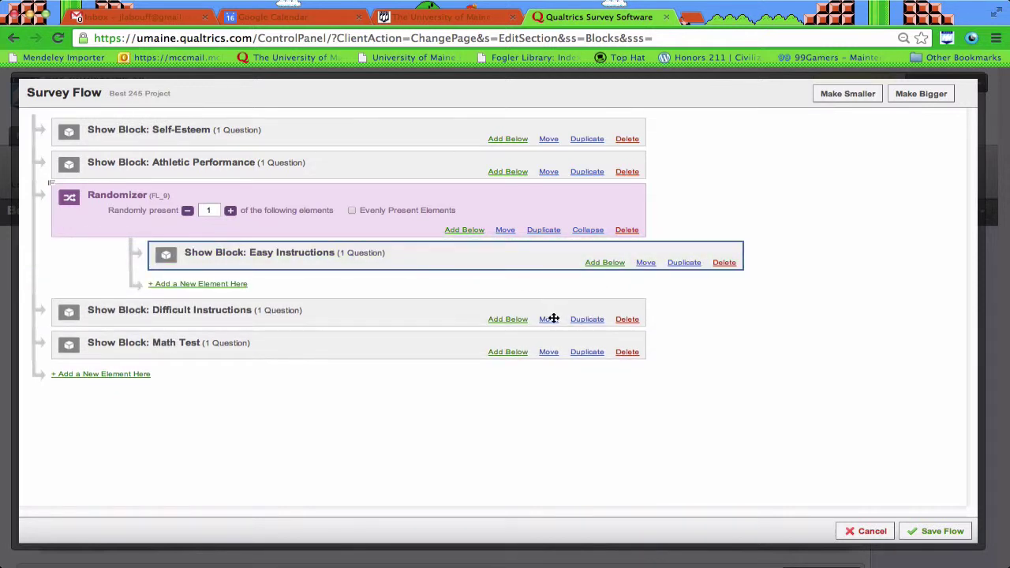
left_click_drag(552, 318, 574, 292)
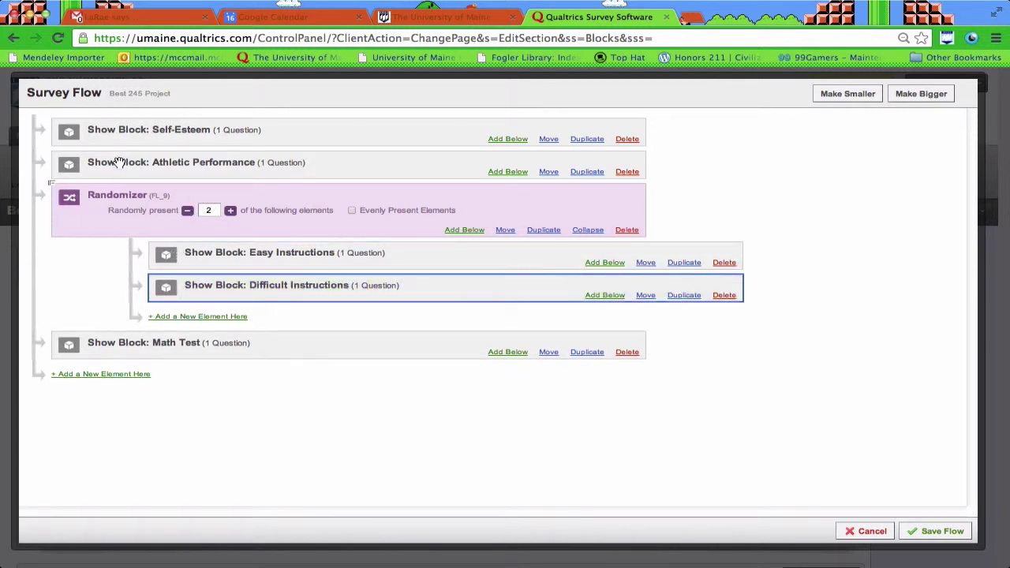
left_click(188, 212)
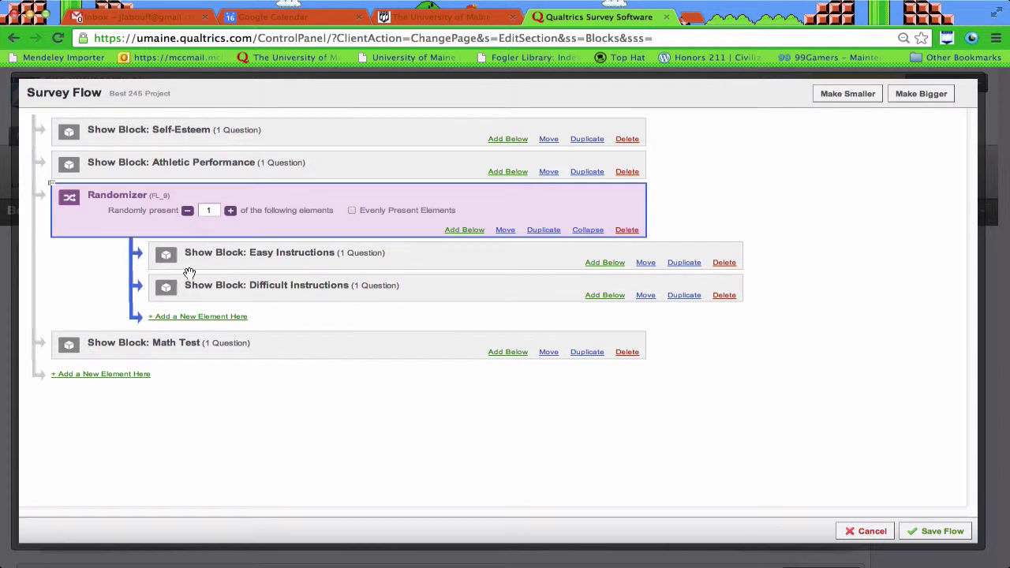
left_click(352, 211)
left_click(938, 533)
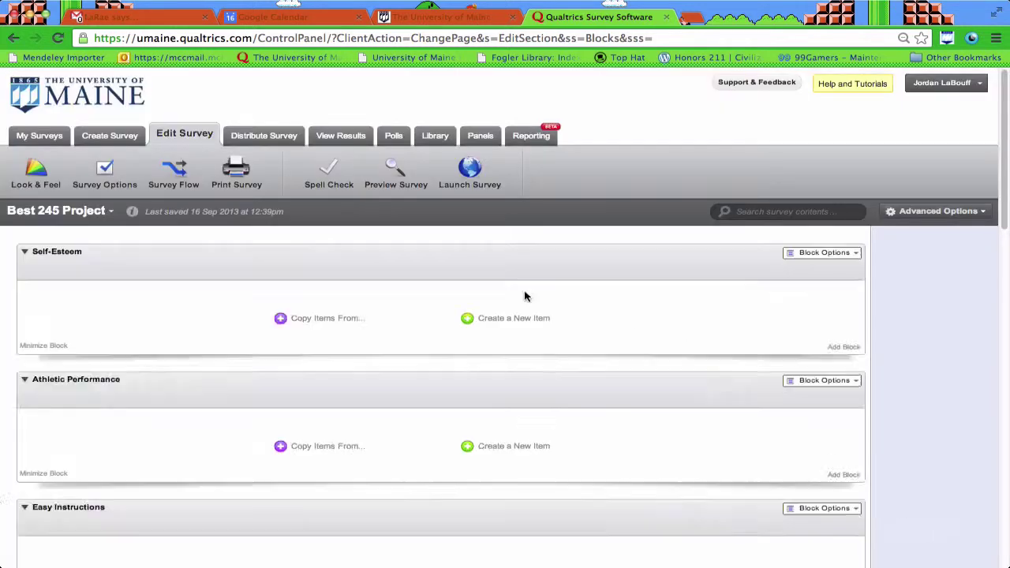
Review the first blocks of the edited survey and open its launch page without activating the survey
scroll(355, 317, "down", 2)
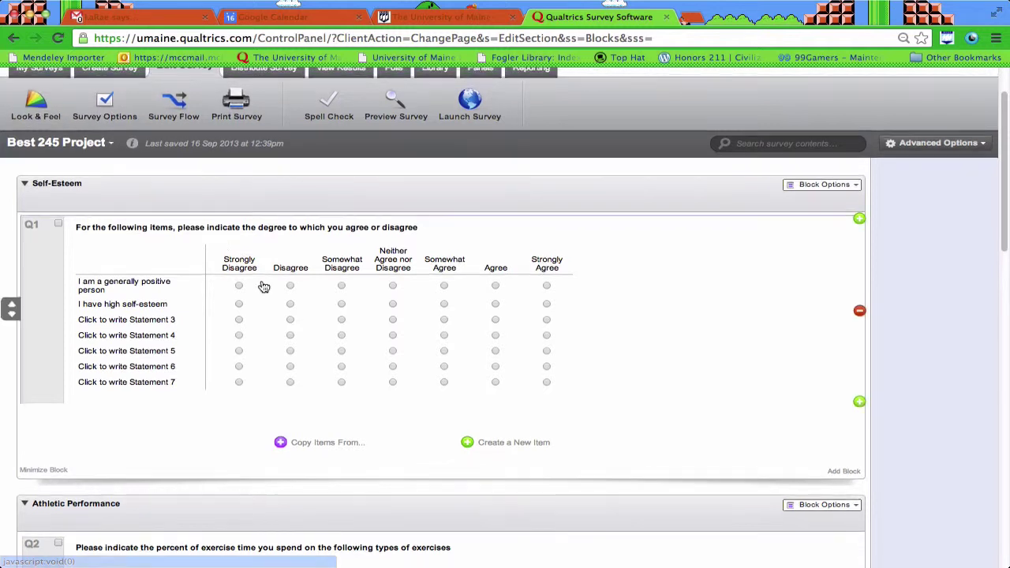
scroll(263, 286, "up", 2)
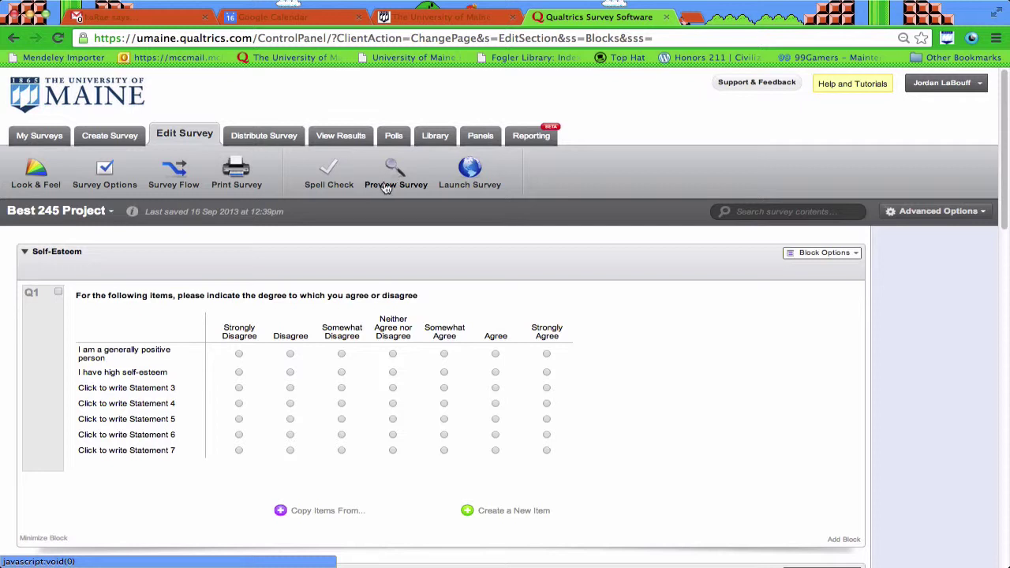
left_click(463, 173)
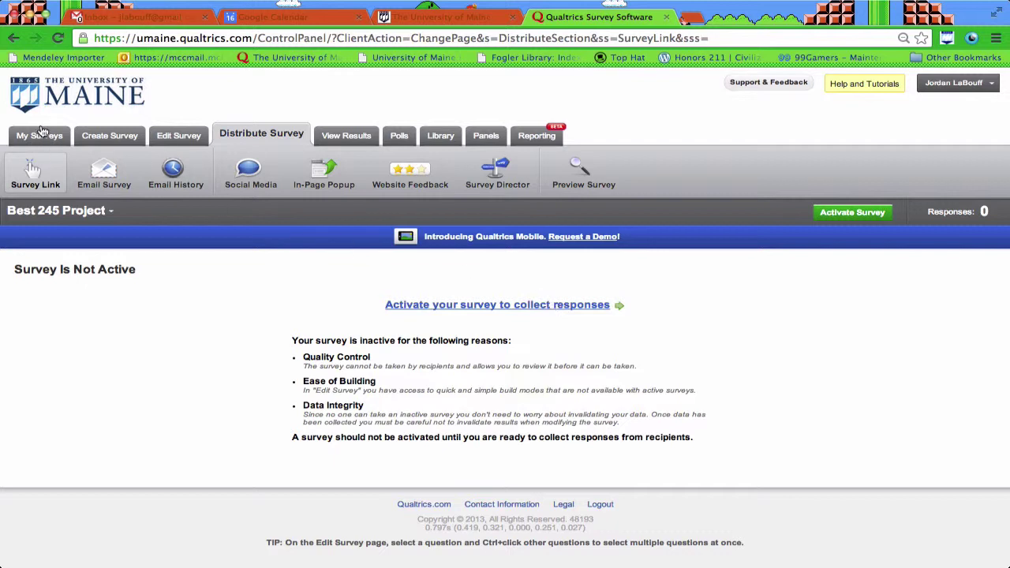
Look over the survey's recorded responses page in the results section and return to the list of surveys
left_click(351, 136)
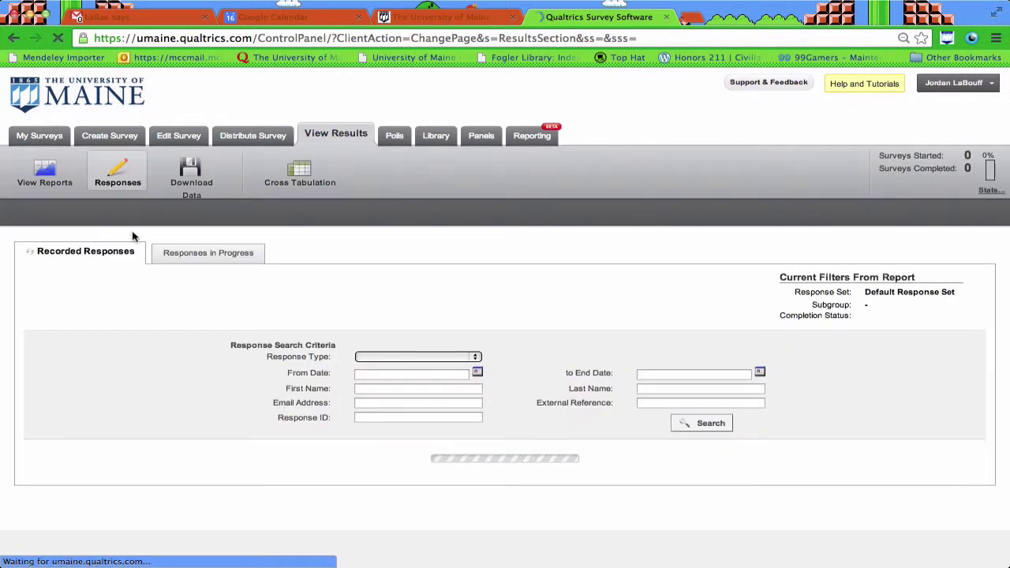
scroll(316, 402, "down", 2)
scroll(315, 403, "up", 3)
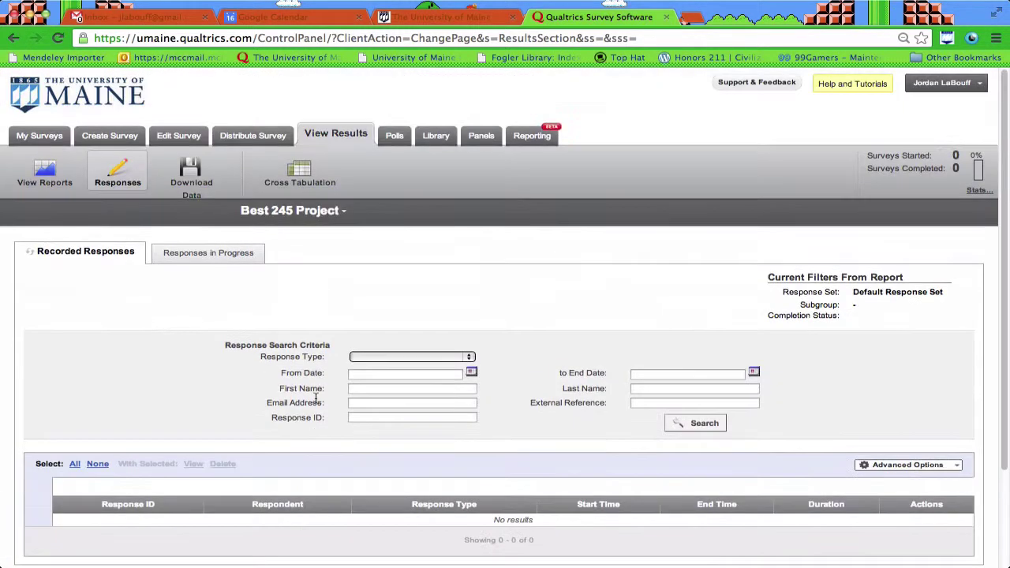
left_click(58, 139)
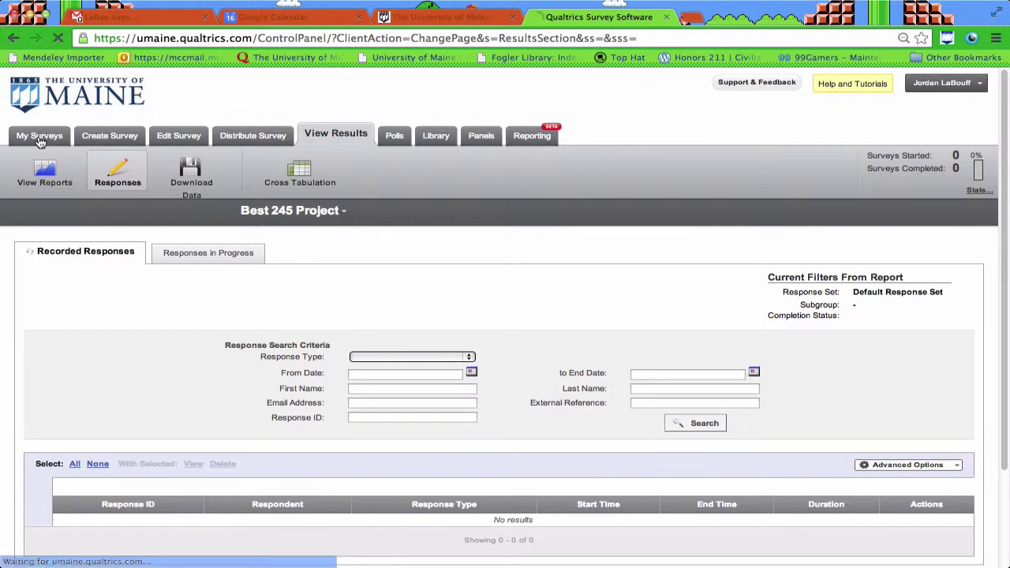